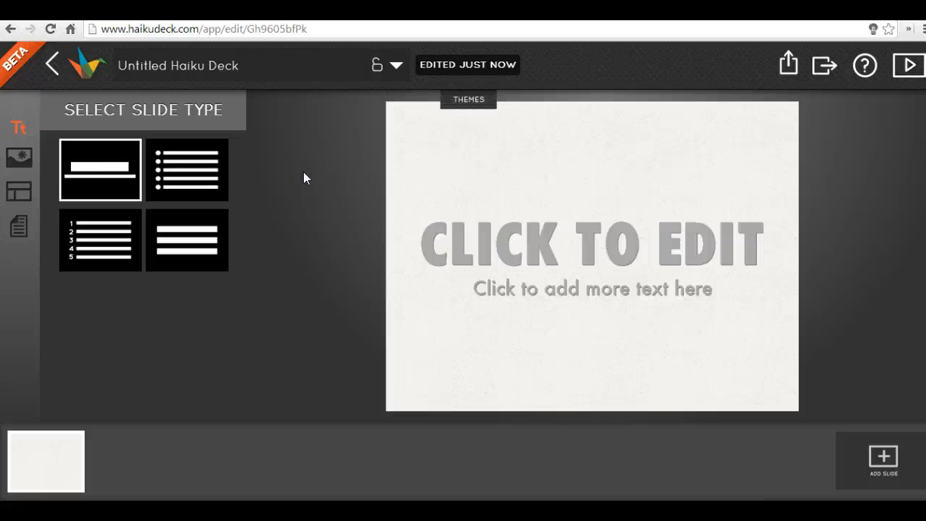
Step: Search the background image library for "travel"
{"action": "left_click", "coordinate": [22, 154]}
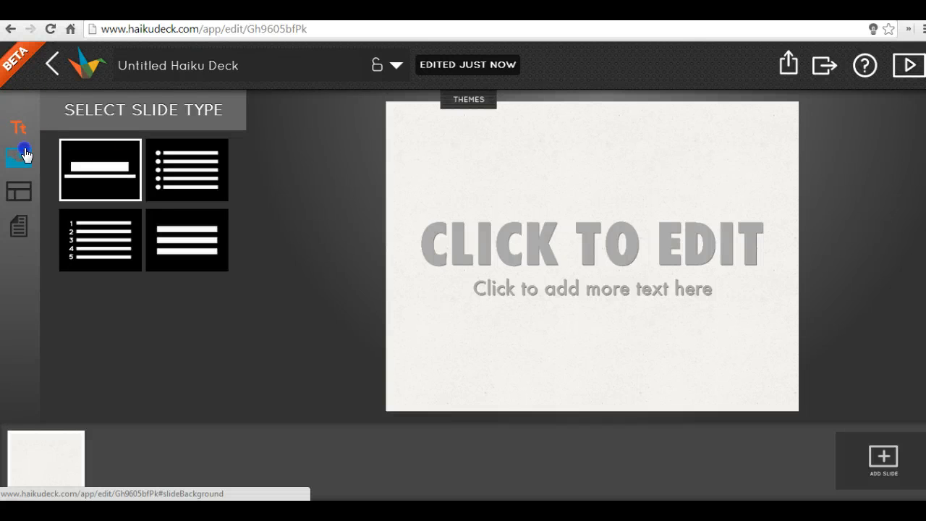
{"action": "left_click", "coordinate": [111, 138]}
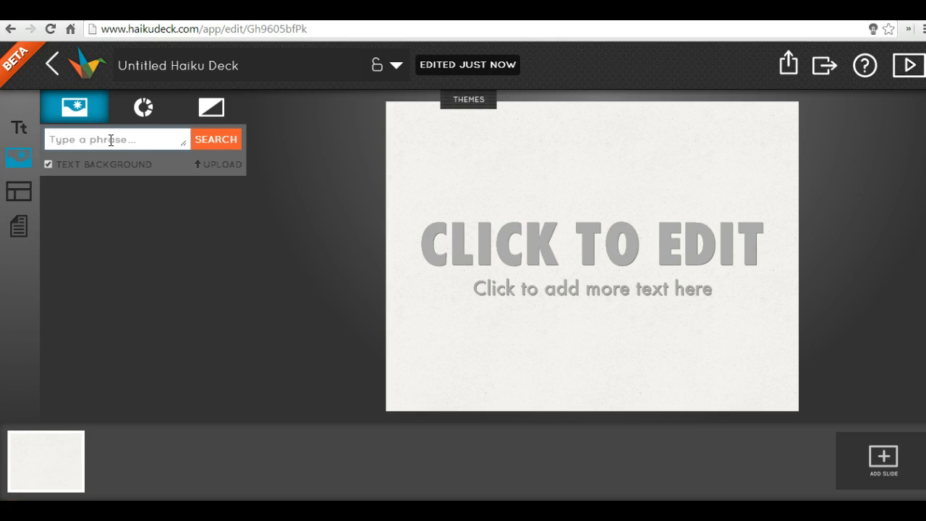
{"action": "type", "text": "traevl"}
{"action": "left_click_drag", "start_coordinate": [98, 141], "coordinate": [69, 141]}
{"action": "type", "text": "vel"}
{"action": "key", "text": "Return"}
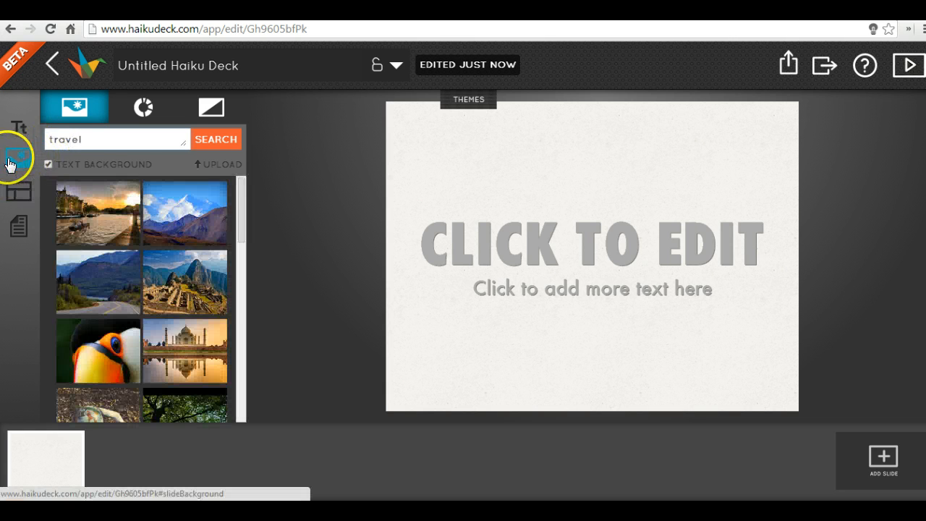
Step: Set the photo of the lit tower with the blue balloon and palm trees as the first slide's background
{"action": "left_click", "coordinate": [94, 138]}
{"action": "left_click", "coordinate": [240, 187]}
{"action": "left_click_drag", "start_coordinate": [242, 189], "coordinate": [237, 234]}
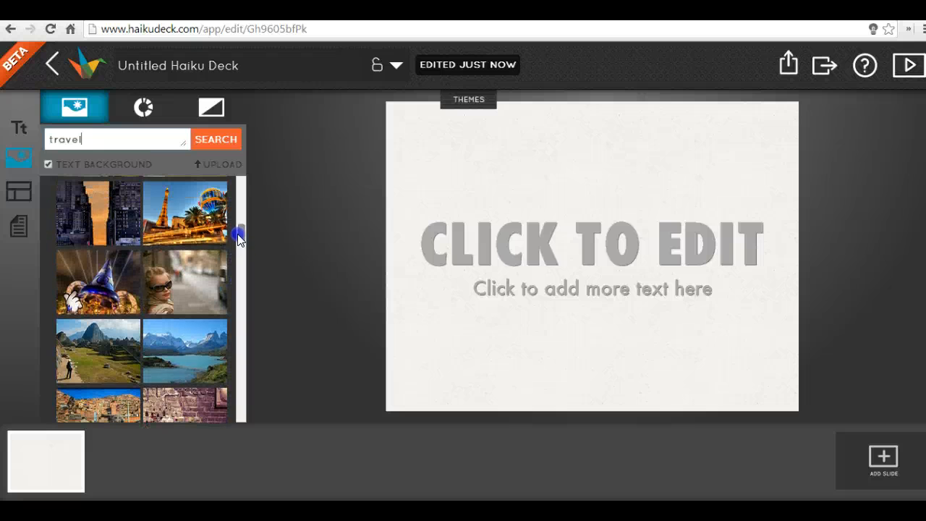
{"action": "left_click", "coordinate": [164, 208]}
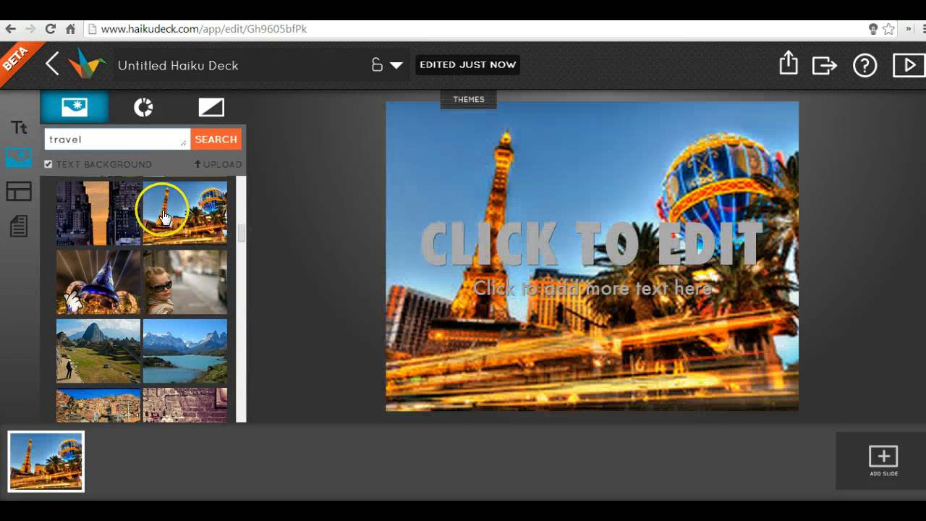
{"action": "left_click", "coordinate": [374, 280]}
Step: Apply the layout with a right-aligned title at the top and right-aligned subtitle at the bottom of the slide
{"action": "left_click", "coordinate": [19, 192]}
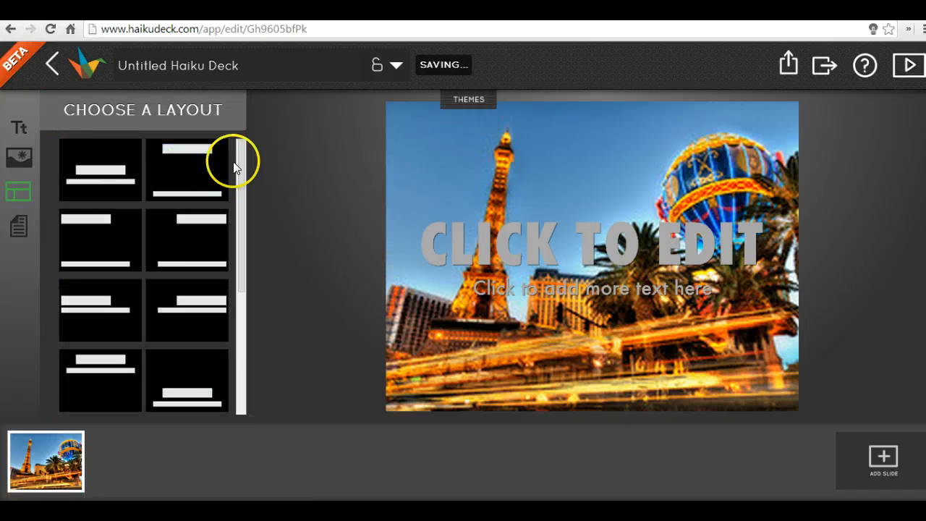
{"action": "mouse_move", "coordinate": [241, 181]}
{"action": "left_mouse_down"}
{"action": "mouse_move", "coordinate": [245, 317]}
{"action": "mouse_move", "coordinate": [232, 197]}
{"action": "left_mouse_up"}
{"action": "left_click", "coordinate": [193, 196]}
{"action": "left_click_drag", "start_coordinate": [239, 235], "coordinate": [234, 192]}
{"action": "left_click", "coordinate": [198, 160]}
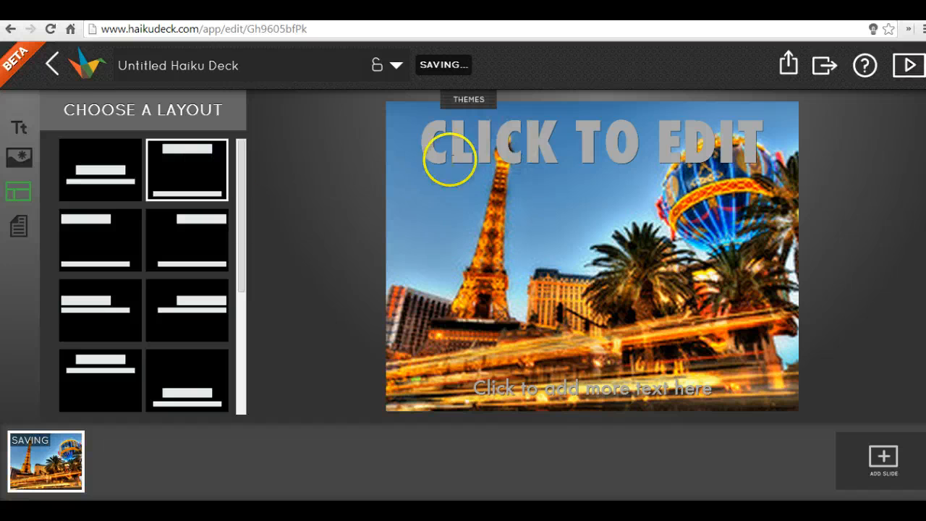
{"action": "left_click", "coordinate": [210, 225]}
Step: Enter "TEITHIO" as the first slide's title and leave its subtitle placeholder empty
{"action": "left_click", "coordinate": [558, 133]}
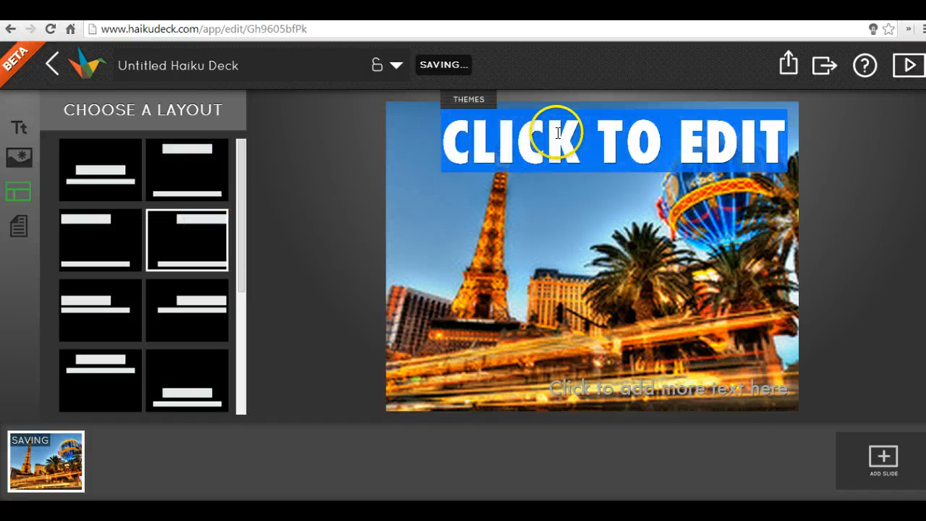
{"action": "type", "text": "TEITHIO"}
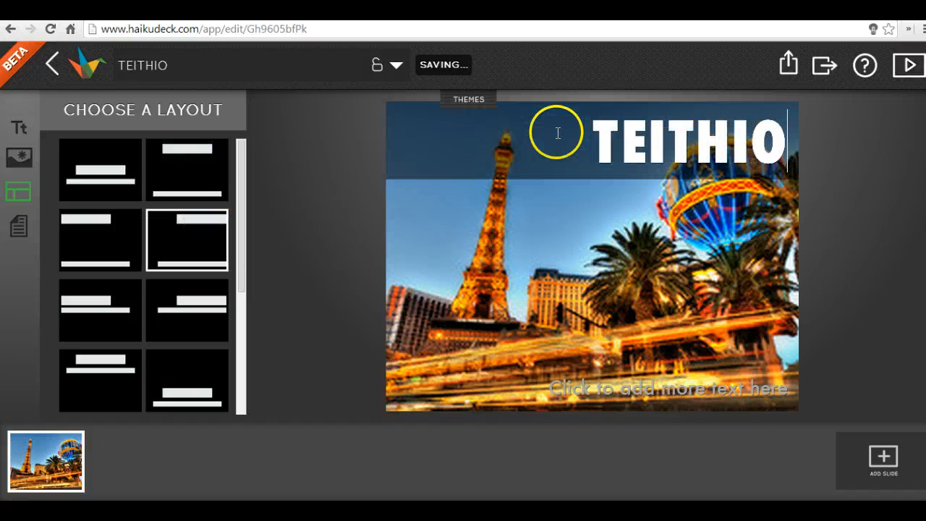
{"action": "left_click", "coordinate": [624, 391]}
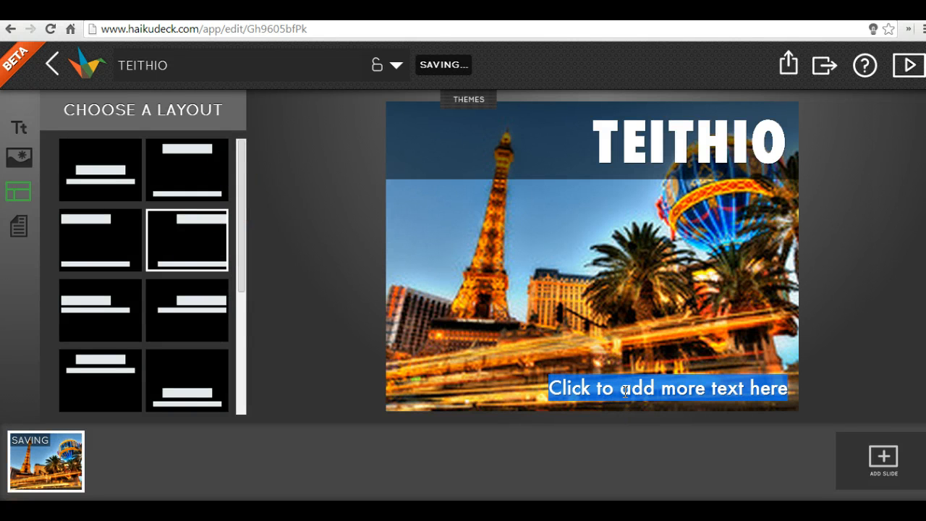
{"action": "left_click", "coordinate": [343, 329]}
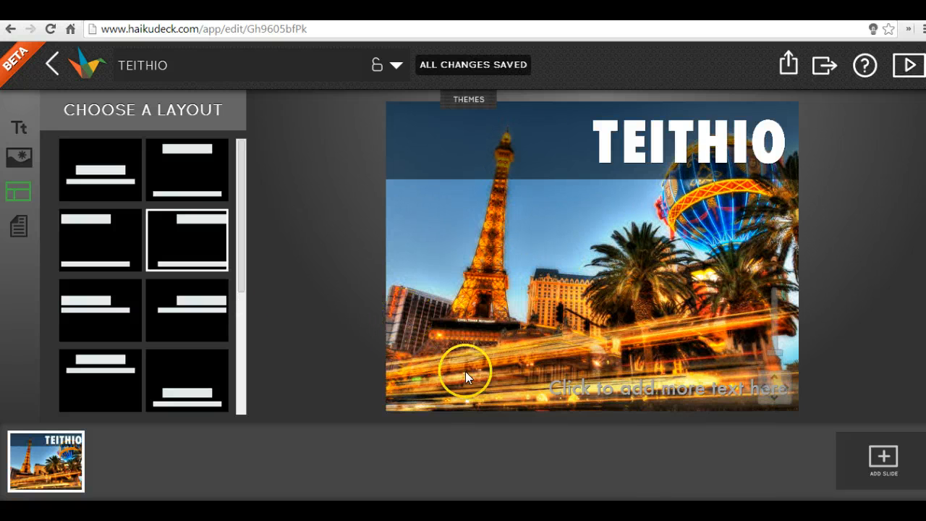
Step: Add a second slide and search the background images for "london"
{"action": "left_click", "coordinate": [884, 458]}
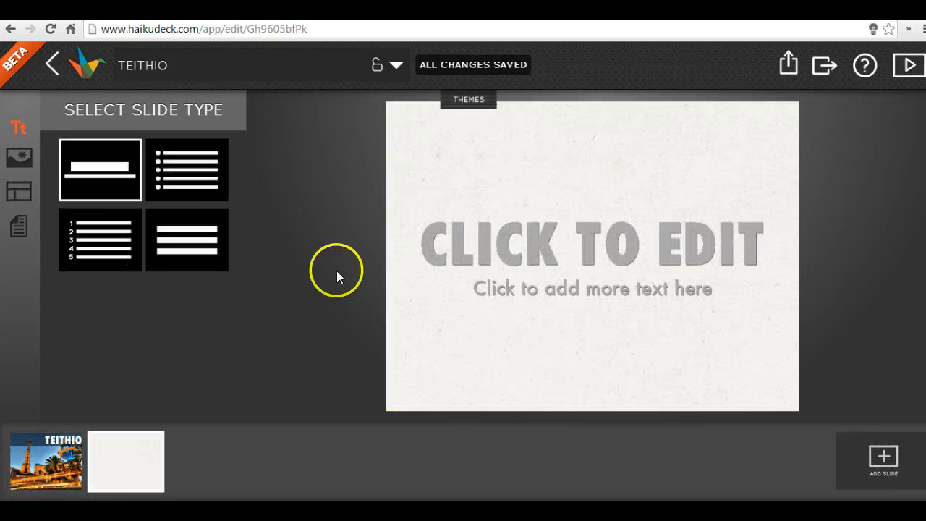
{"action": "left_click", "coordinate": [19, 159]}
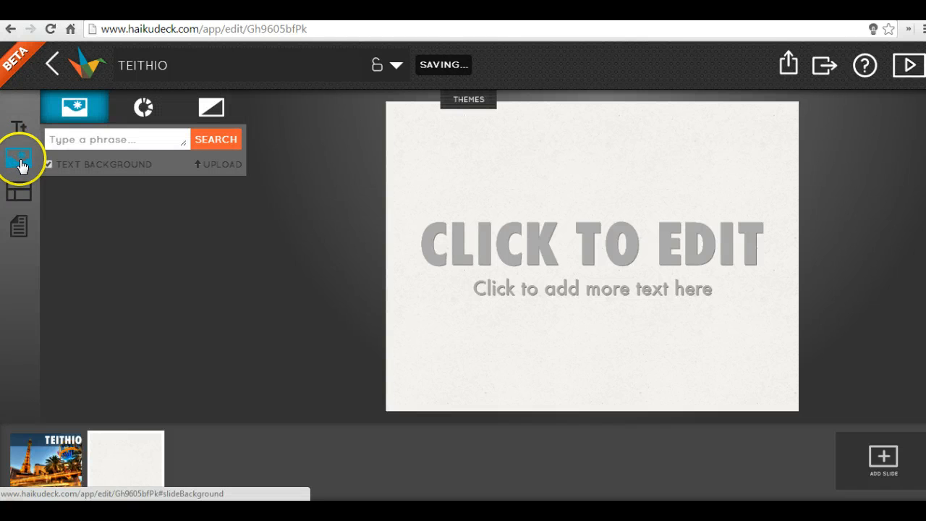
{"action": "left_click", "coordinate": [84, 141]}
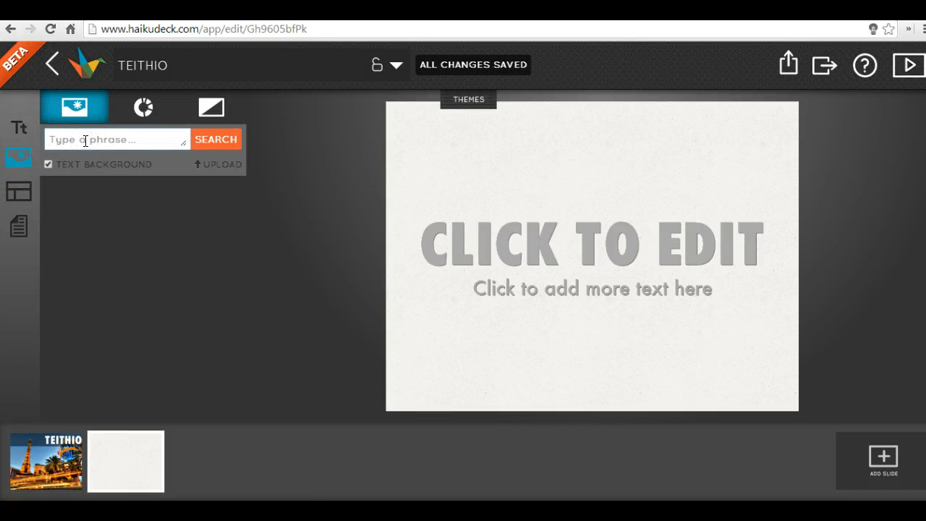
{"action": "type", "text": "lundain"}
{"action": "double_click", "coordinate": [103, 140]}
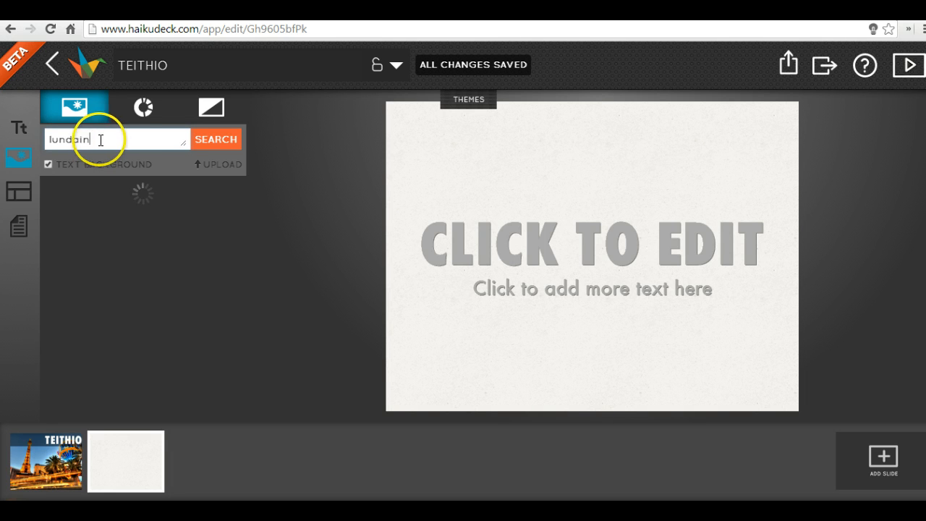
{"action": "type", "text": "london"}
{"action": "key", "text": "Return"}
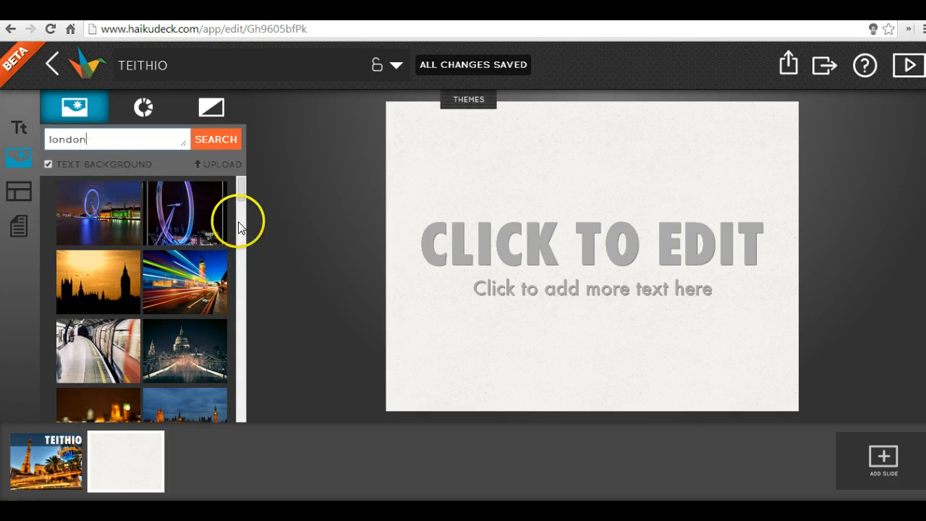
Step: Set the Houses of Parliament river photo as background and apply the layout with centred title on top and subtitle at the bottom
{"action": "left_click_drag", "start_coordinate": [242, 193], "coordinate": [243, 217]}
{"action": "left_click", "coordinate": [184, 230]}
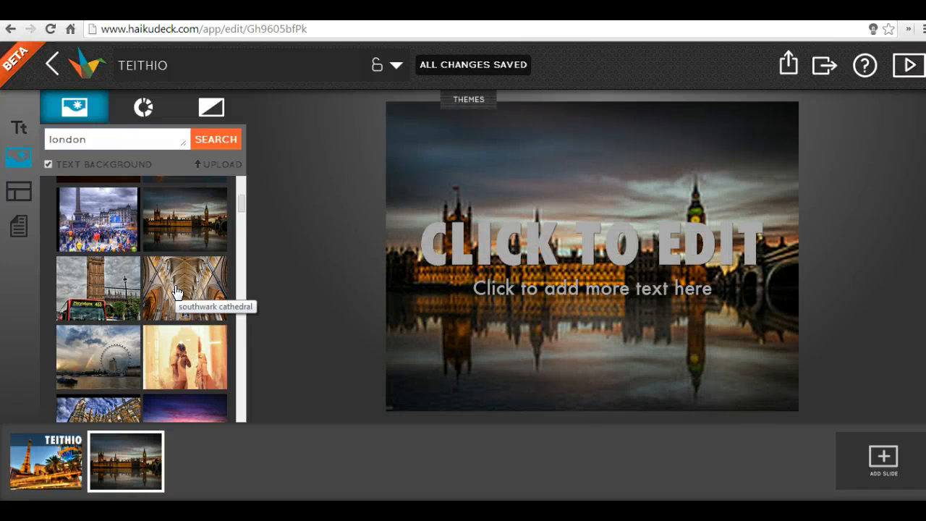
{"action": "left_click", "coordinate": [19, 186]}
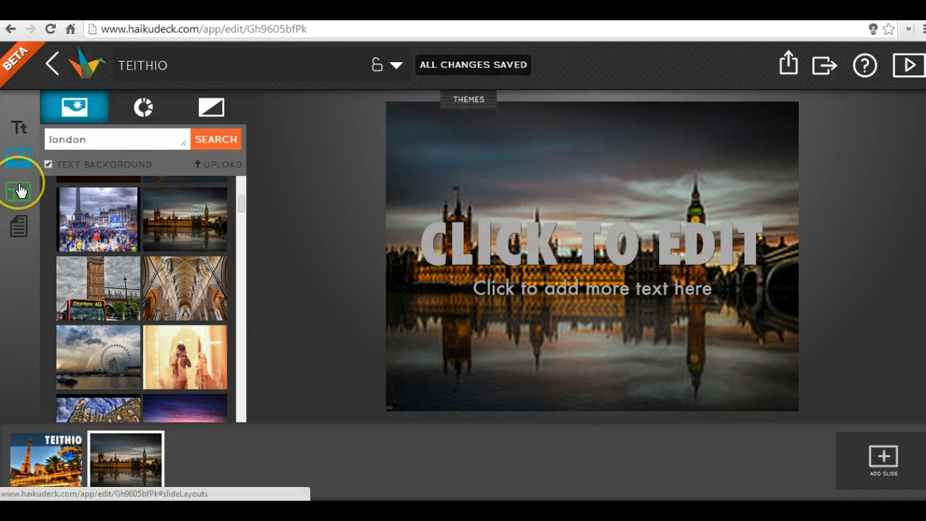
{"action": "left_click", "coordinate": [182, 171]}
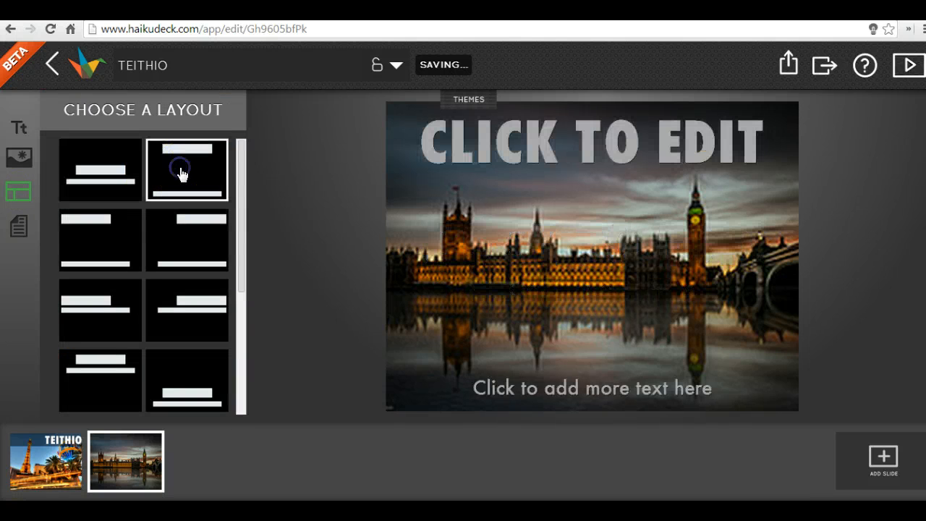
Step: Title the London slide "LLUNDAIN" and enter the subtitle "Atyniadau byd-enwog"
{"action": "left_click", "coordinate": [565, 141]}
{"action": "type", "text": "LLUNDAIN"}
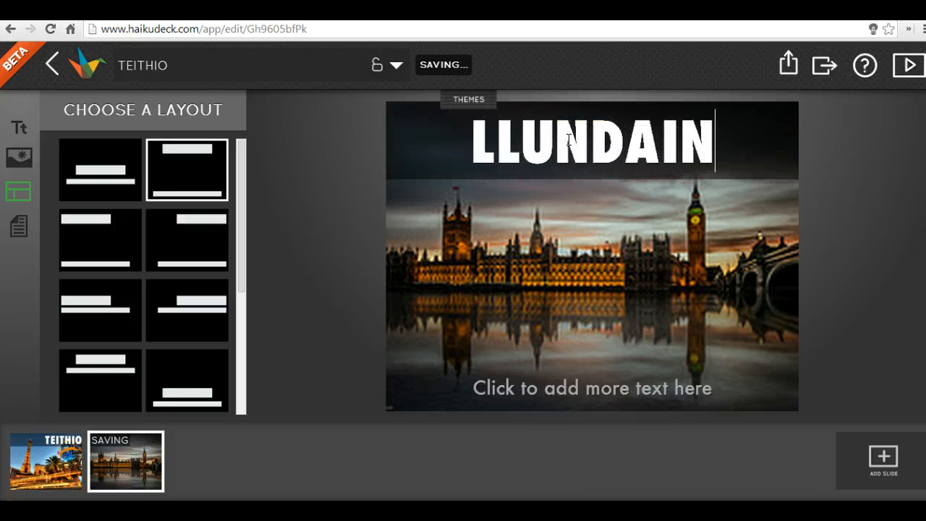
{"action": "left_click", "coordinate": [587, 358]}
{"action": "left_click", "coordinate": [589, 388]}
{"action": "type", "text": "Atyniadau byd-enwiog"}
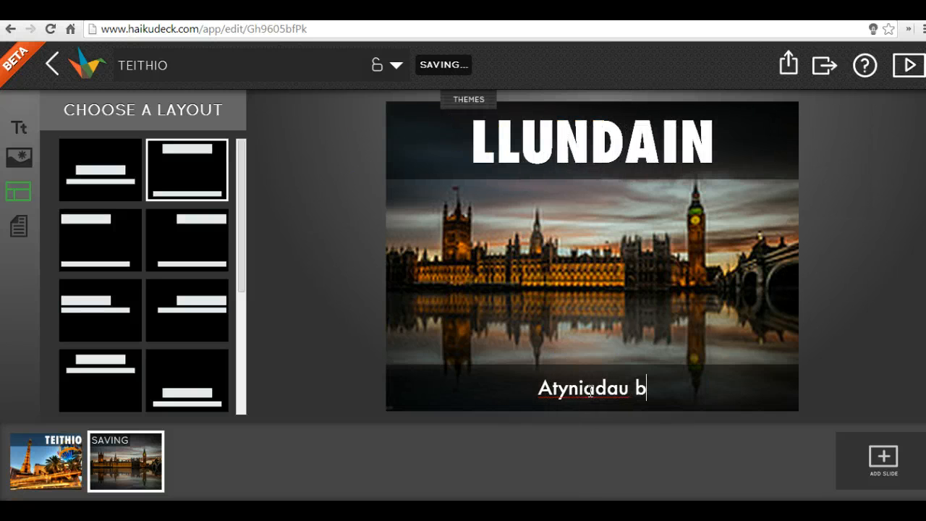
{"action": "key", "text": "BackSpace"}
{"action": "key", "text": "BackSpace"}
{"action": "key", "text": "BackSpace"}
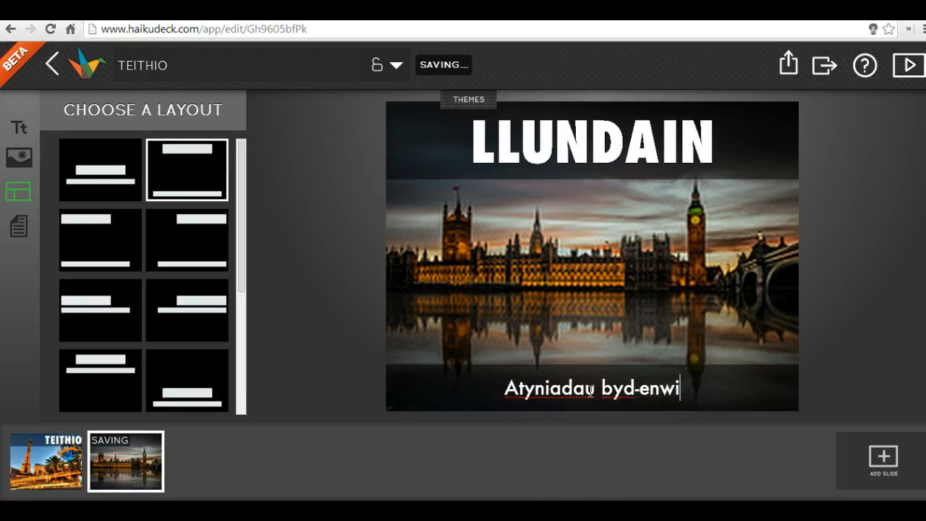
{"action": "type", "text": "og"}
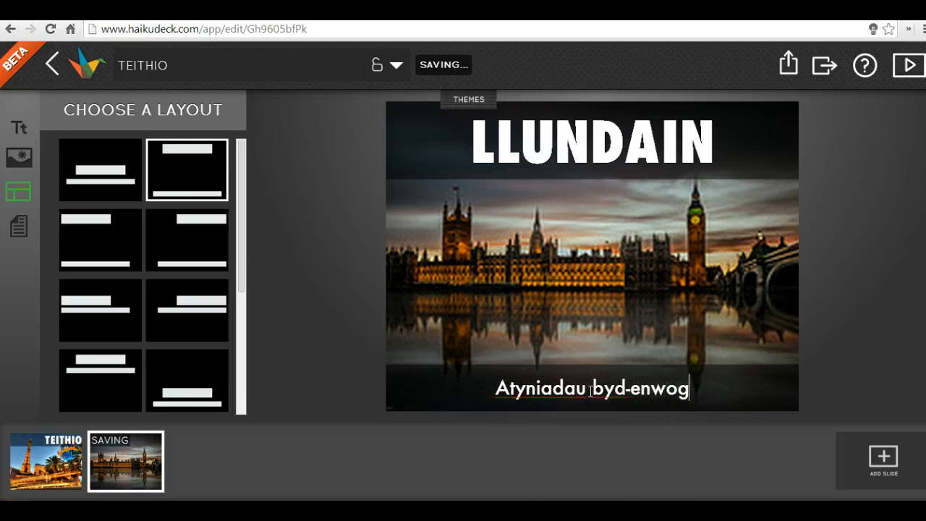
{"action": "left_click", "coordinate": [182, 190]}
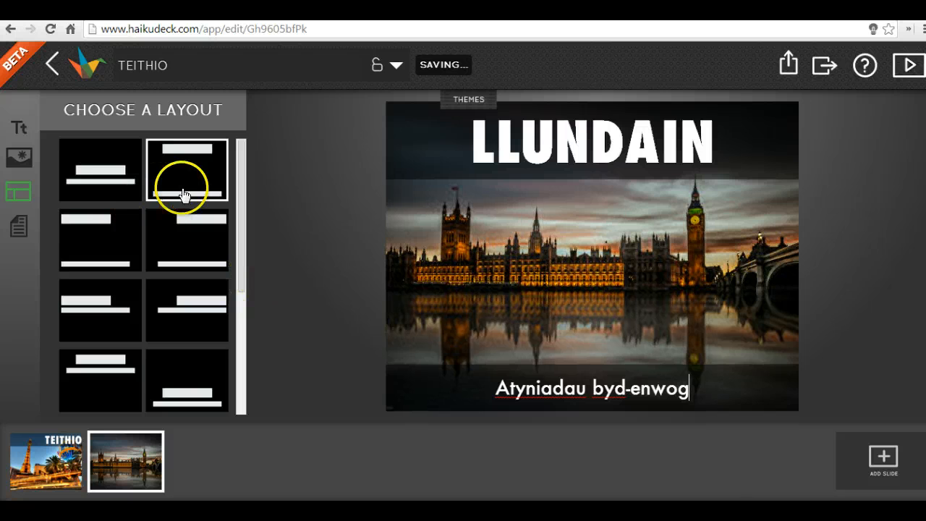
{"action": "left_click", "coordinate": [17, 130]}
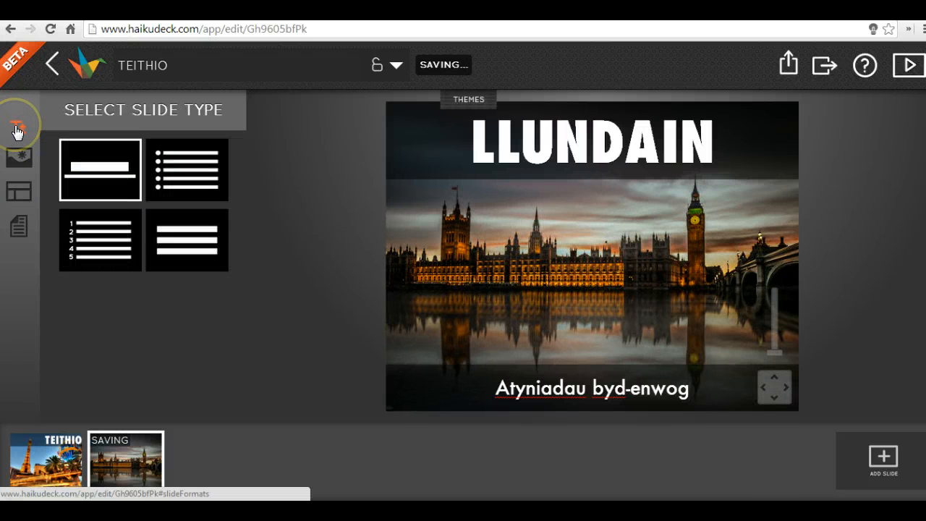
Step: Add a third slide and search the background images for "paris"
{"action": "left_click", "coordinate": [888, 472]}
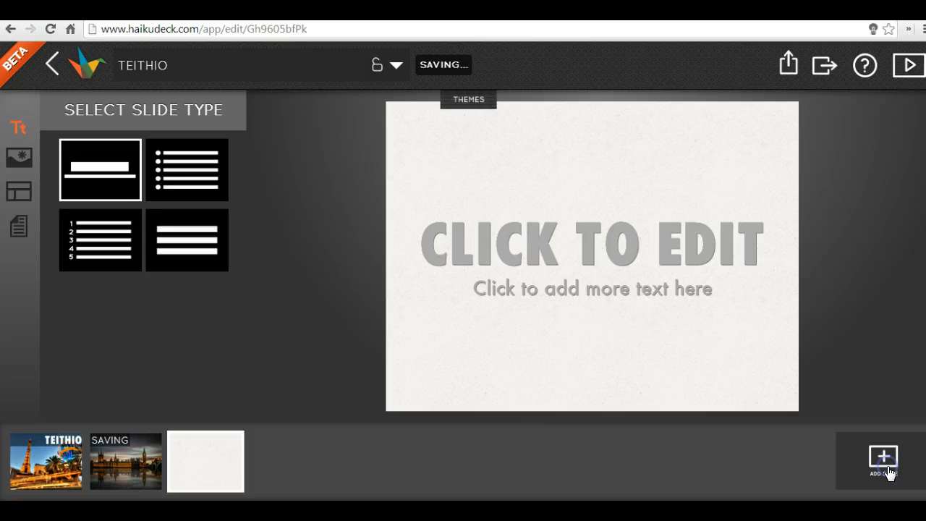
{"action": "left_click", "coordinate": [16, 162]}
{"action": "left_click", "coordinate": [113, 138]}
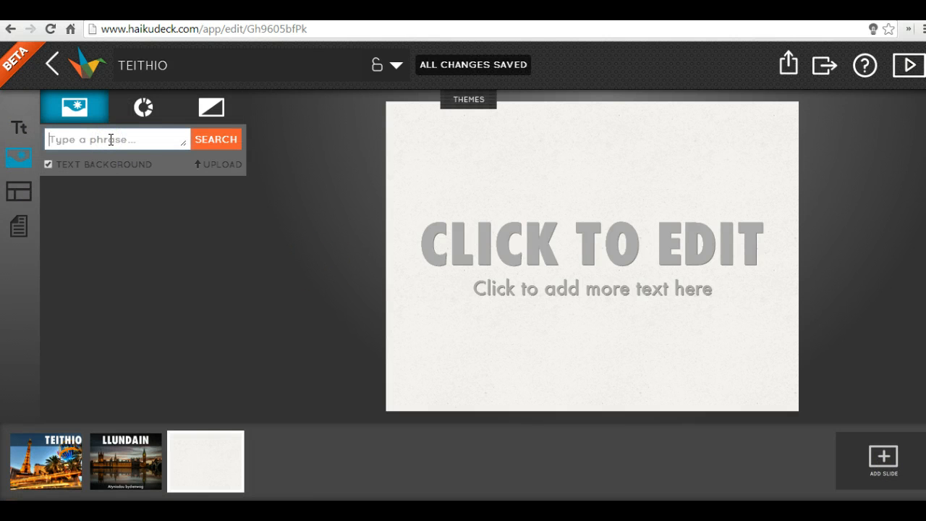
{"action": "type", "text": "poar"}
{"action": "type", "text": "is"}
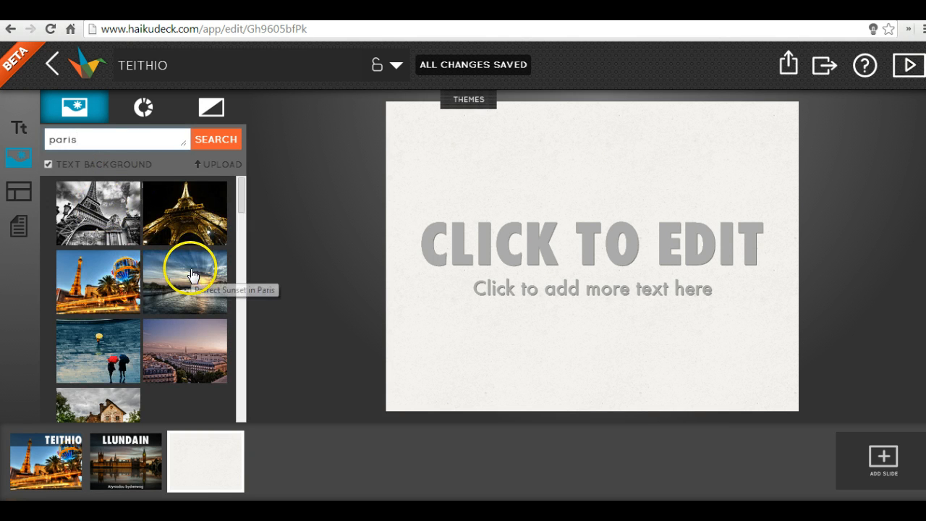
Step: Set the black-and-white Eiffel Tower photo as the third slide's background
{"action": "mouse_move", "coordinate": [244, 209]}
{"action": "left_mouse_down"}
{"action": "mouse_move", "coordinate": [244, 239]}
{"action": "mouse_move", "coordinate": [243, 208]}
{"action": "left_mouse_up"}
{"action": "left_click", "coordinate": [201, 232]}
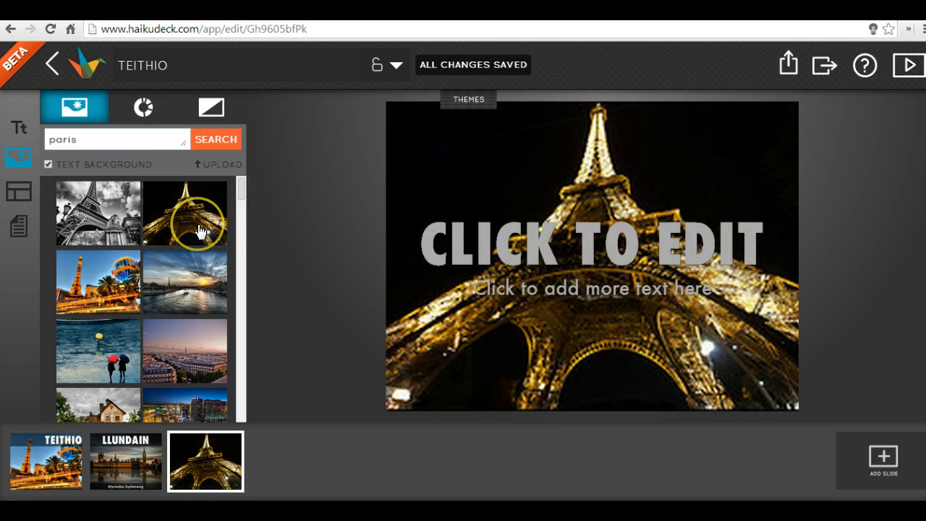
{"action": "left_click", "coordinate": [128, 230]}
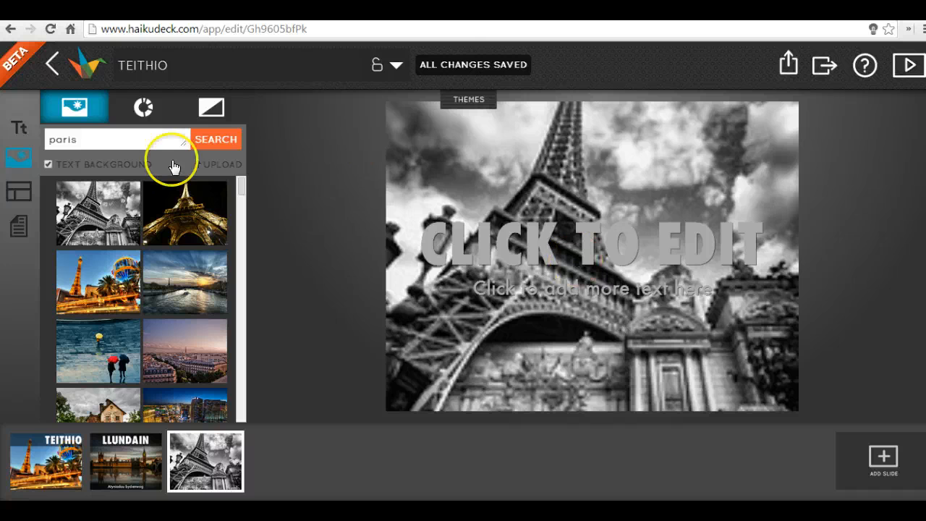
Step: Change the third slide to the bulleted list type and title it "PARIS"
{"action": "left_click", "coordinate": [19, 128]}
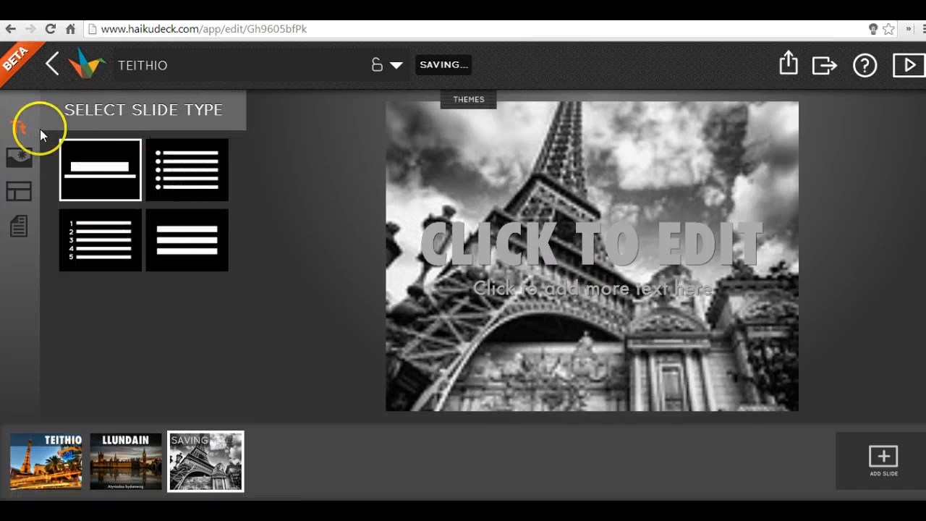
{"action": "left_click", "coordinate": [175, 177]}
{"action": "left_click", "coordinate": [625, 130]}
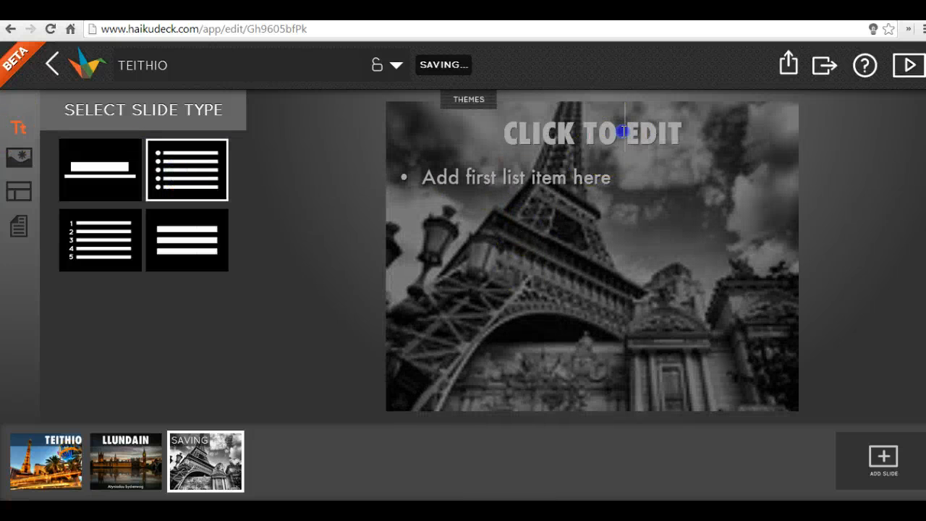
{"action": "type", "text": "PARIS"}
Step: Enter "Twr Eiffel" as the first list item on the Paris slide
{"action": "left_click", "coordinate": [581, 180]}
{"action": "type", "text": "Aty"}
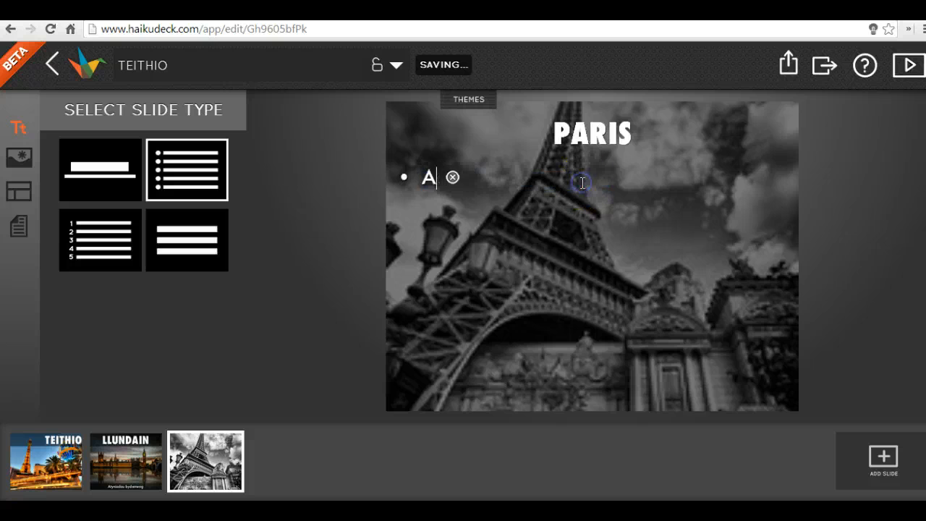
{"action": "key", "text": "BackSpace"}
{"action": "key", "text": "BackSpace"}
{"action": "key", "text": "BackSpace"}
{"action": "type", "text": "T"}
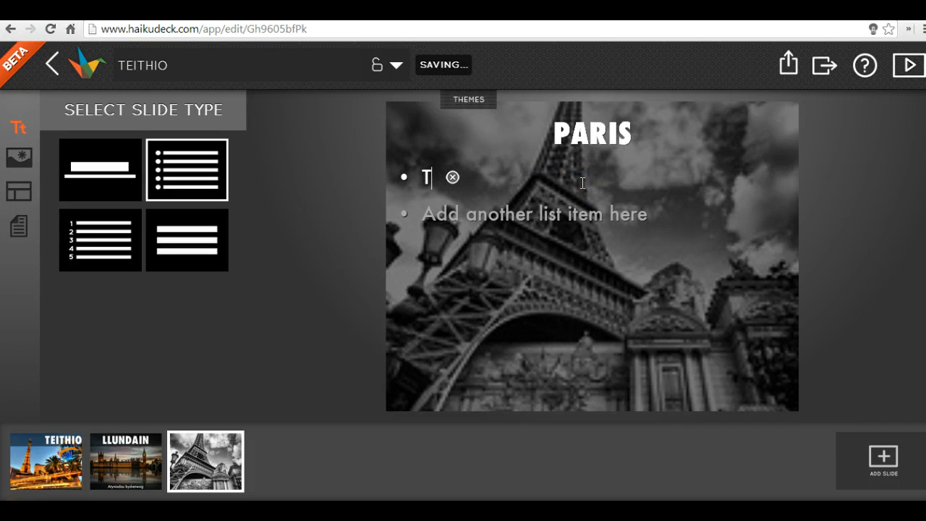
{"action": "type", "text": "wr Eiffel"}
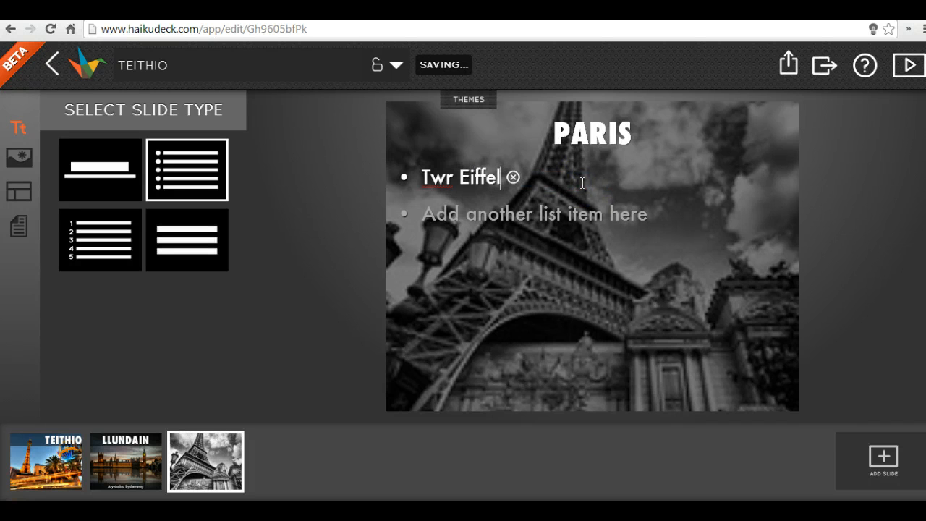
Step: Add an empty second list item below "Twr Eiffel" on the Paris slide and leave text editing
{"action": "key", "text": "Return"}
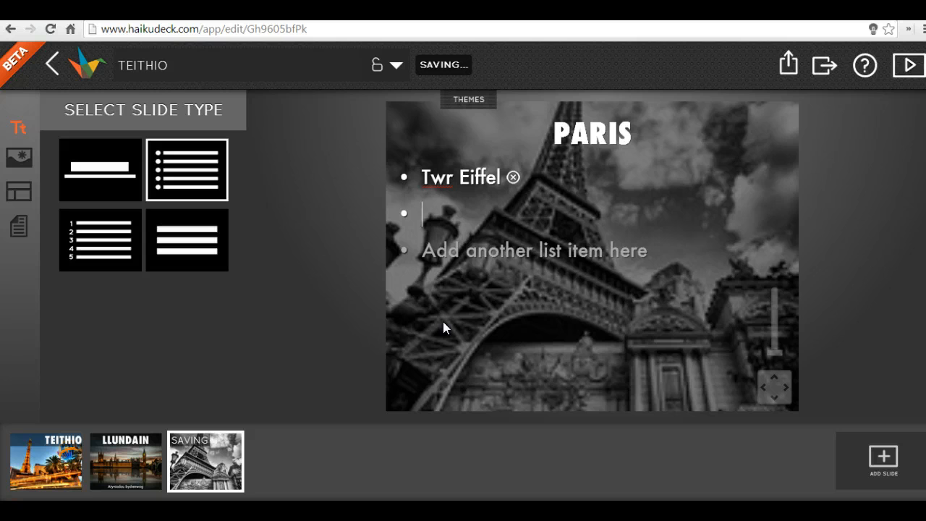
{"action": "left_click", "coordinate": [408, 348]}
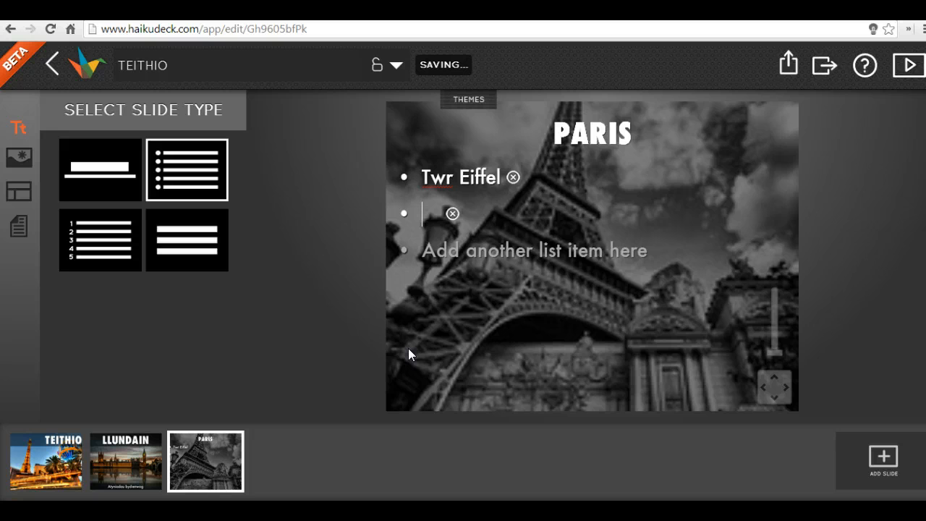
{"action": "left_click", "coordinate": [309, 325]}
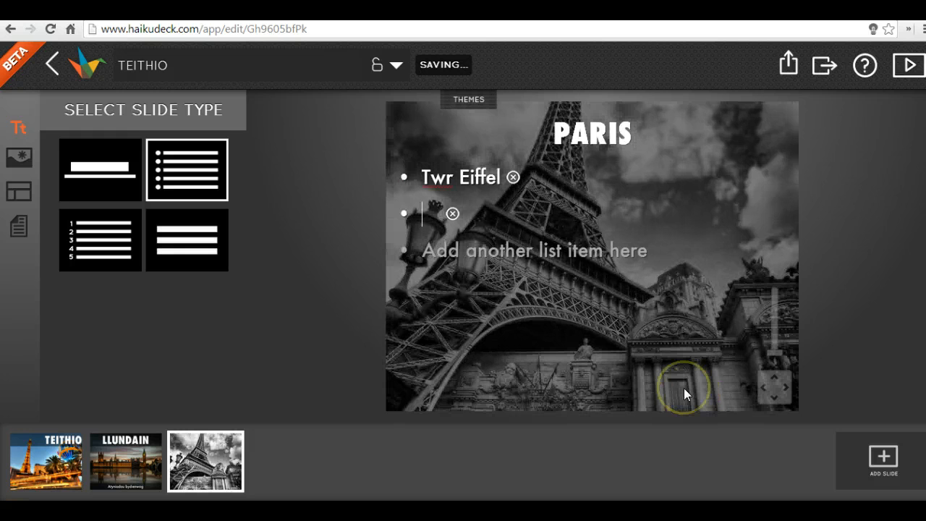
{"action": "left_click", "coordinate": [893, 285]}
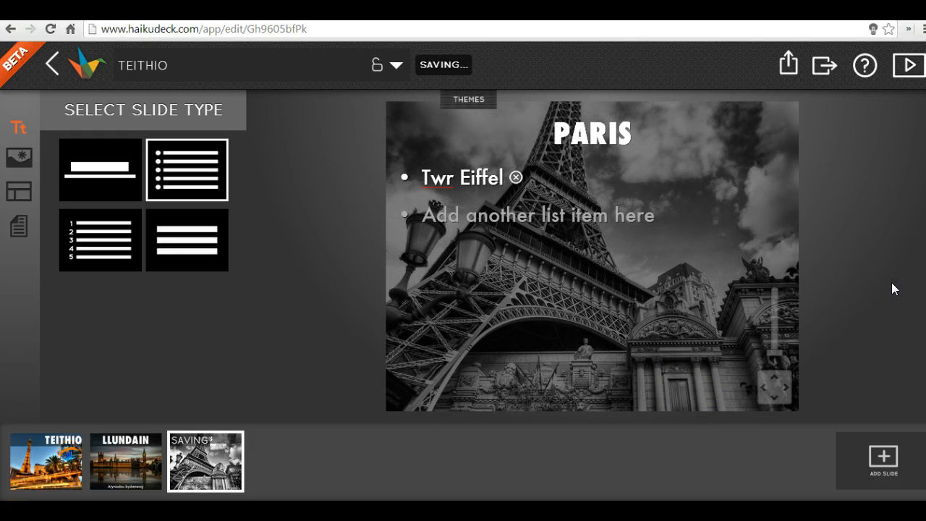
{"action": "left_click", "coordinate": [873, 273]}
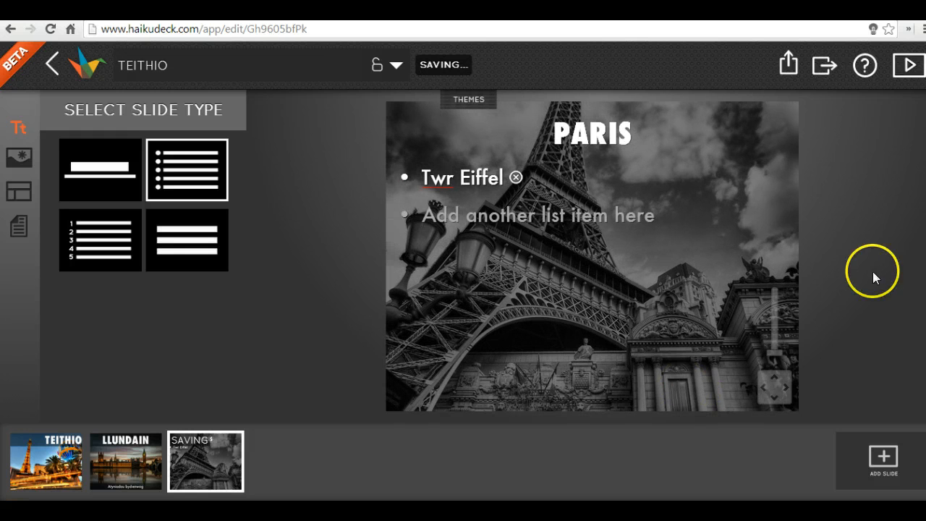
Step: Preview the presentation, stepping back from the Paris slide to the TEITHIO title slide, and return to the editor
{"action": "left_click", "coordinate": [909, 65]}
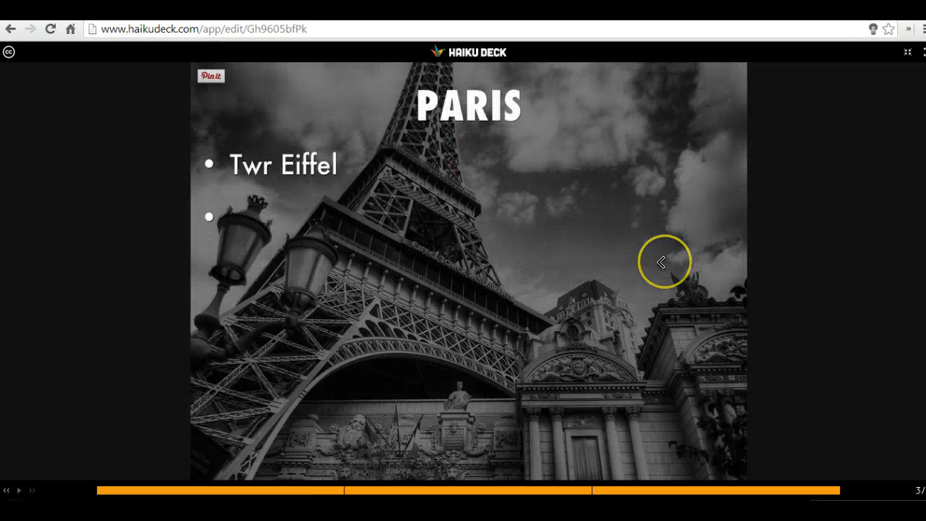
{"action": "left_click", "coordinate": [8, 490]}
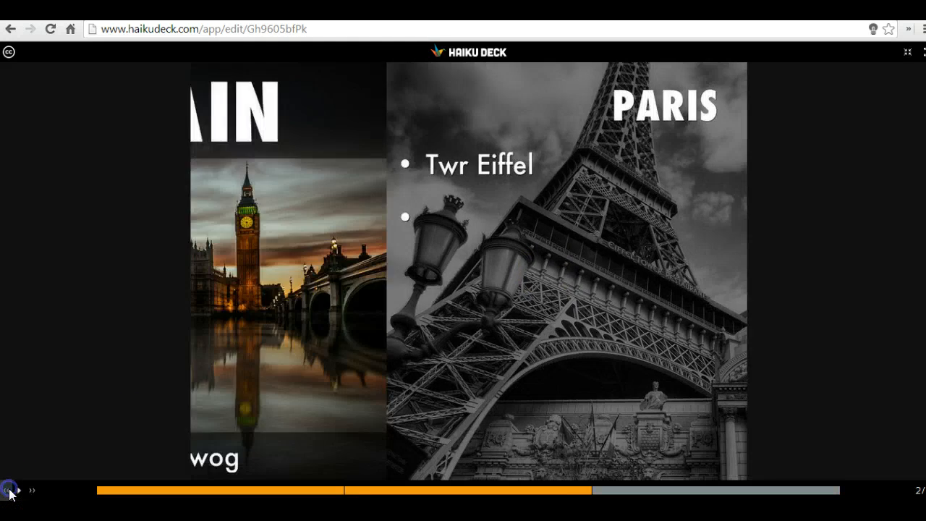
{"action": "left_click", "coordinate": [8, 491]}
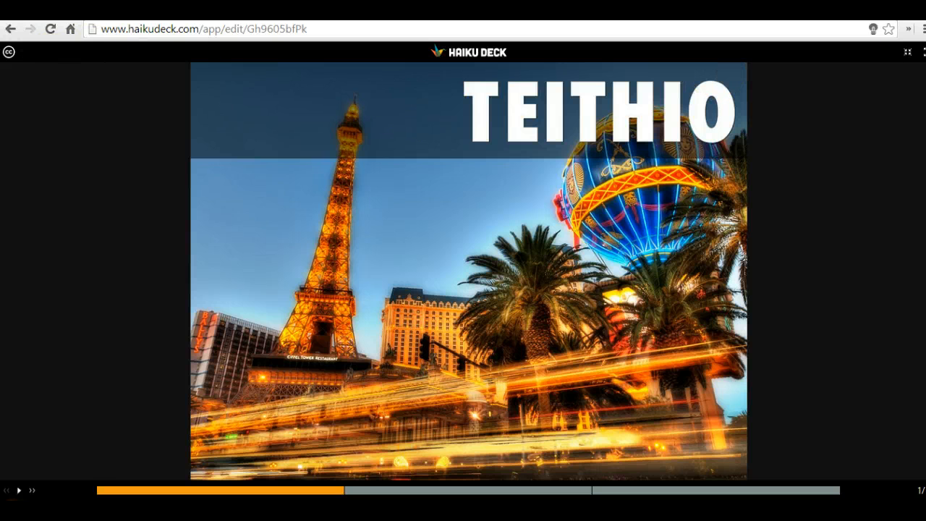
{"action": "left_click", "coordinate": [906, 52]}
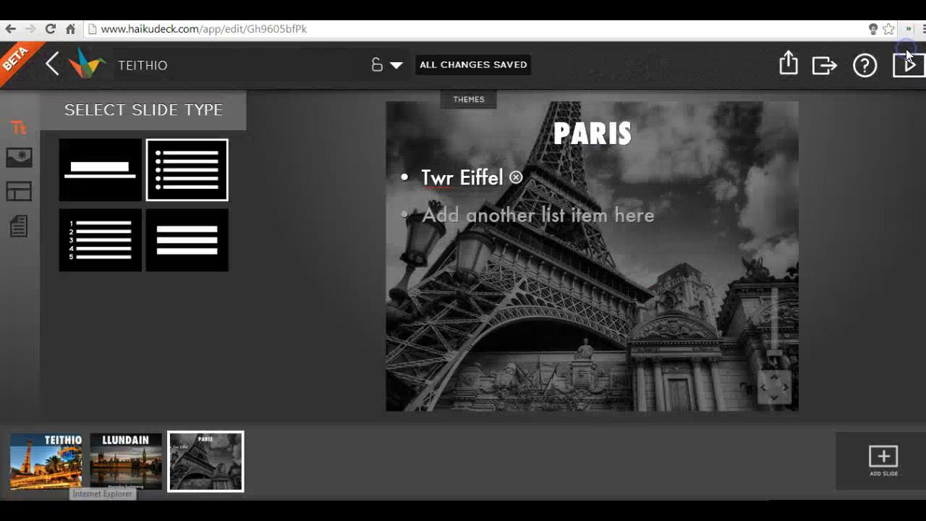
Step: Open the deck's export options and assign the presentation to the Education category
{"action": "left_click", "coordinate": [821, 67]}
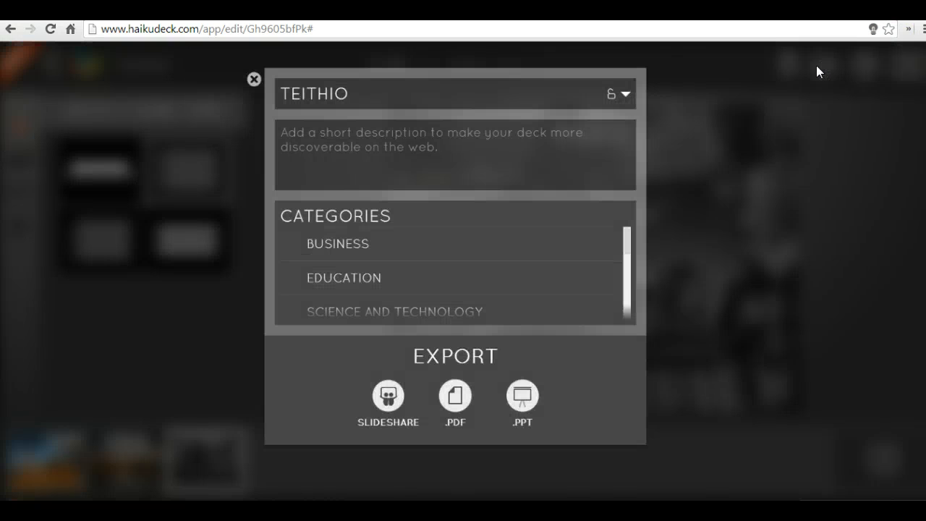
{"action": "left_click", "coordinate": [415, 151]}
{"action": "left_click", "coordinate": [416, 152]}
{"action": "left_click", "coordinate": [354, 277]}
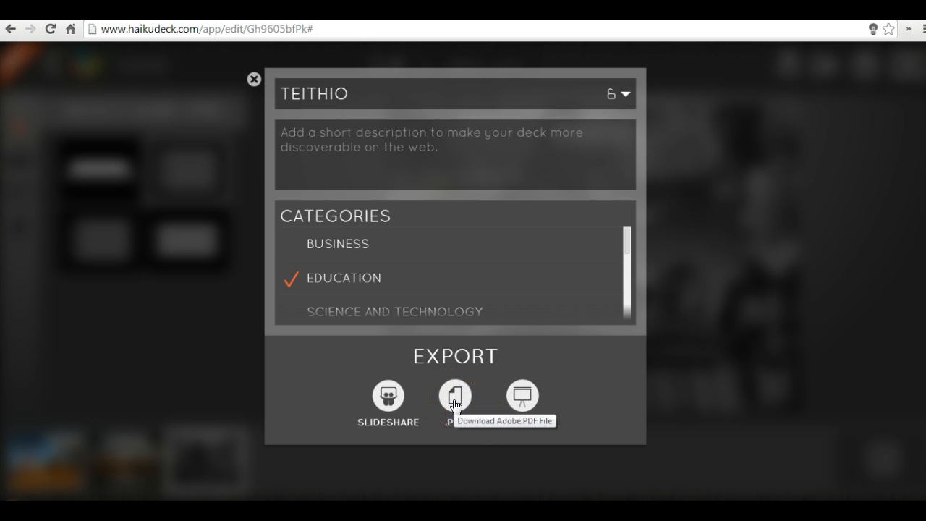
Step: Export the deck as a PowerPoint file and dismiss the download notice
{"action": "left_click", "coordinate": [522, 398]}
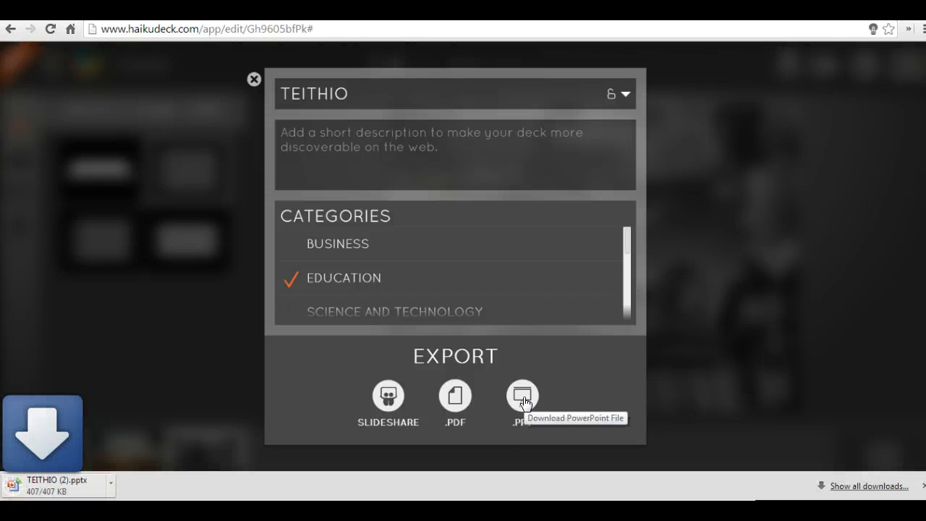
{"action": "left_click", "coordinate": [532, 397]}
{"action": "left_click", "coordinate": [164, 462]}
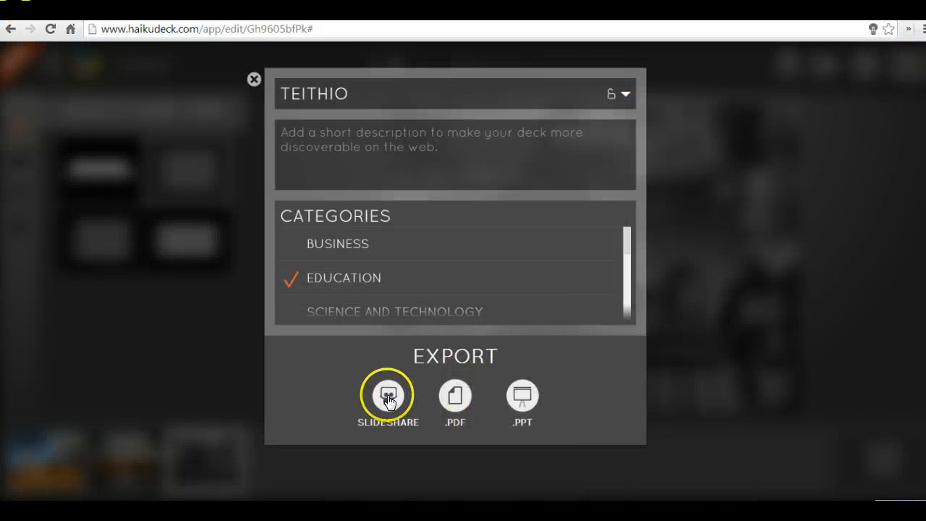
Step: Start exporting the deck to SlideShare, fill in the account username, and leave the form without sharing
{"action": "left_click", "coordinate": [389, 397]}
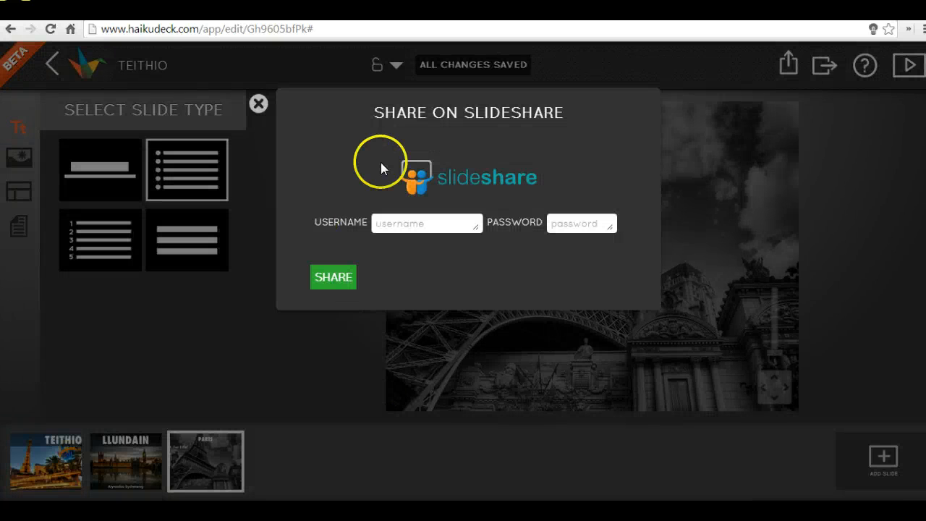
{"action": "left_click", "coordinate": [410, 224]}
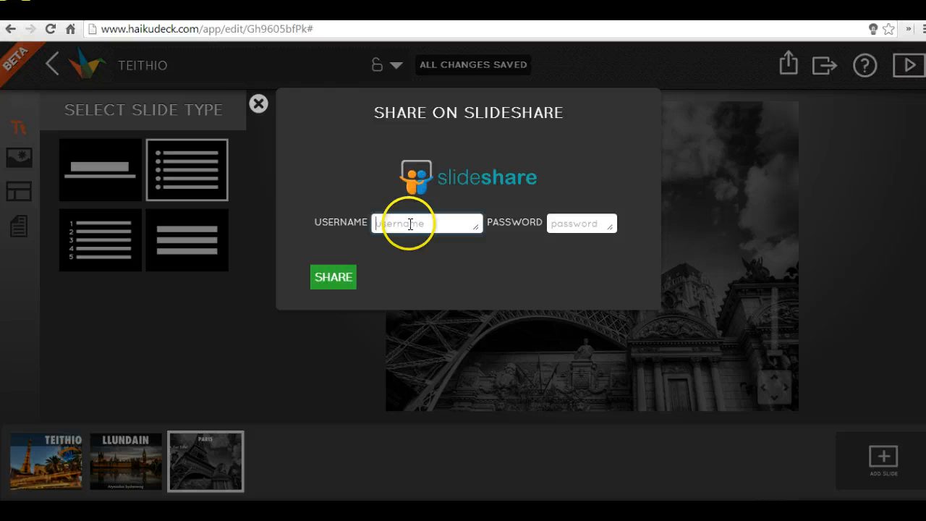
{"action": "type", "text": "mrssdavies"}
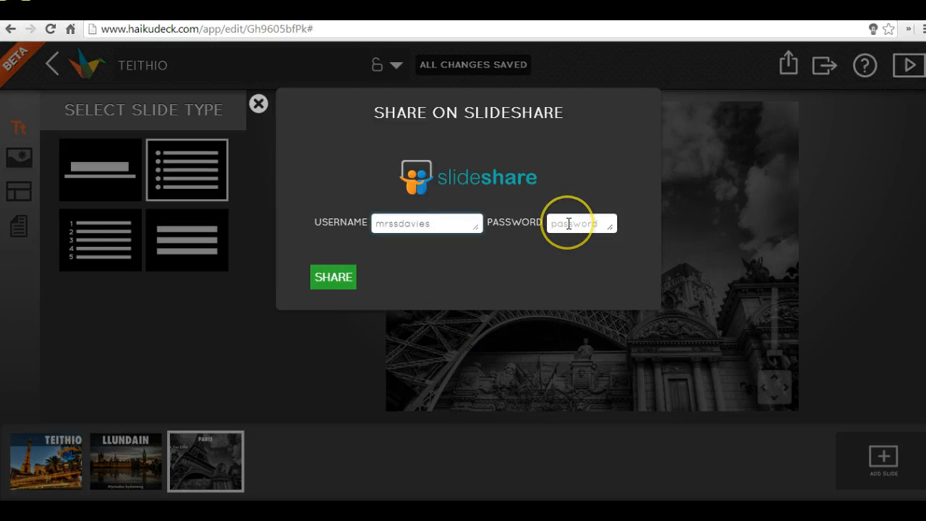
{"action": "left_click", "coordinate": [256, 209]}
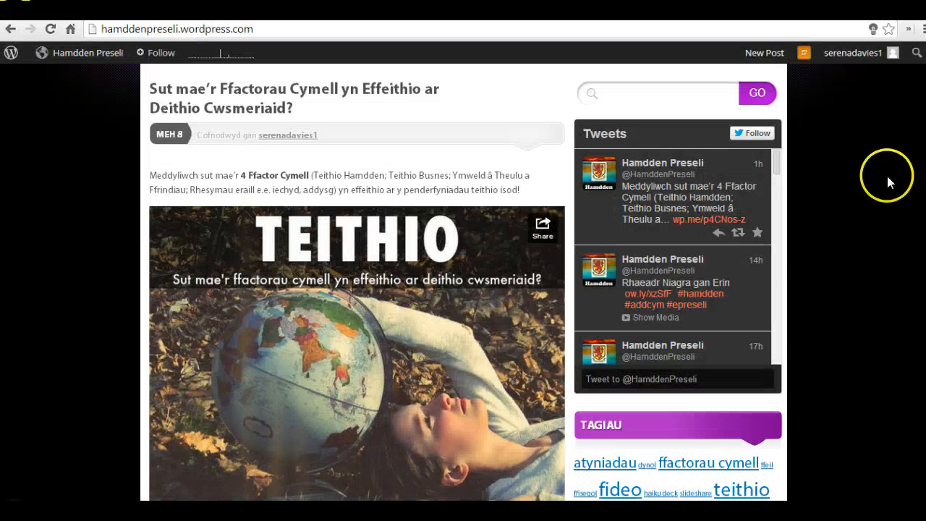
Step: Examine the TEITHIO SlideShare presentation embedded in the Hamdden Preseli WordPress blog post, paging forward through its slides
{"action": "scroll", "coordinate": [463, 283], "scroll_direction": "down", "scroll_amount": 1}
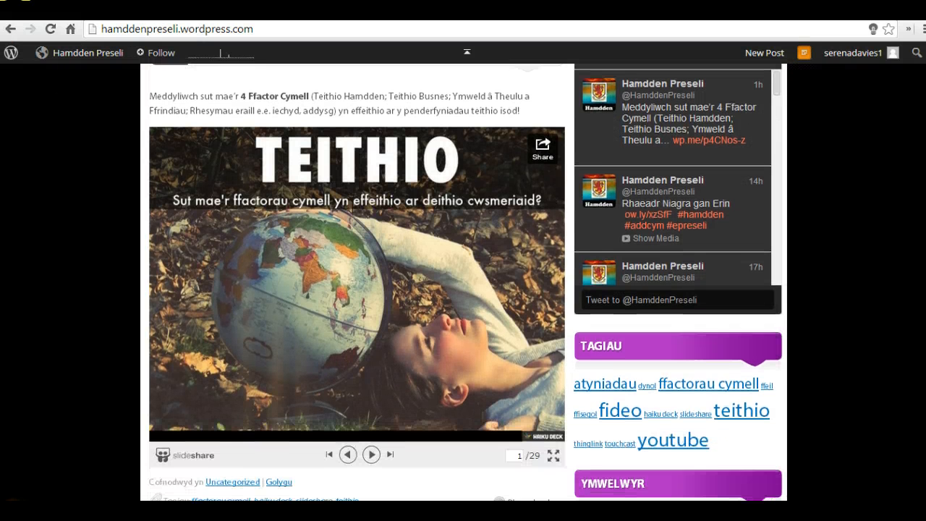
{"action": "scroll", "coordinate": [682, 227], "scroll_direction": "down", "scroll_amount": 1}
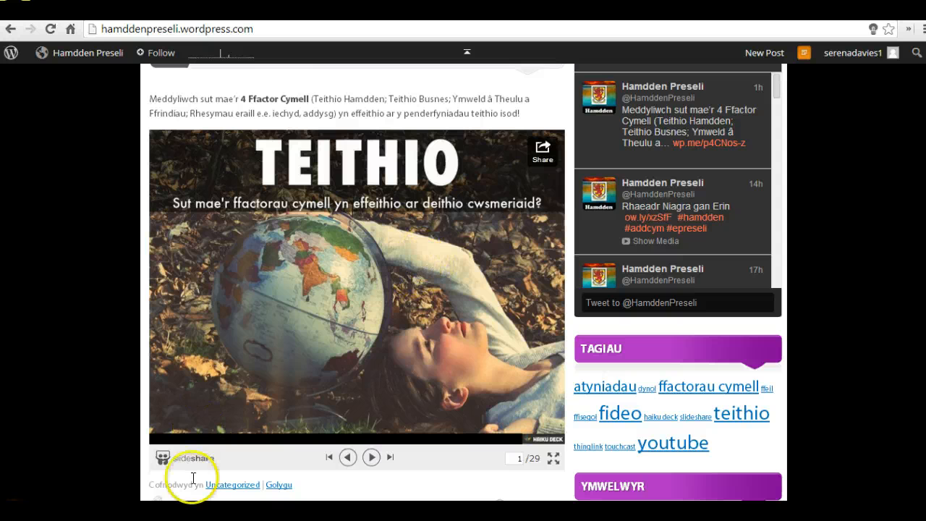
{"action": "left_click", "coordinate": [372, 457]}
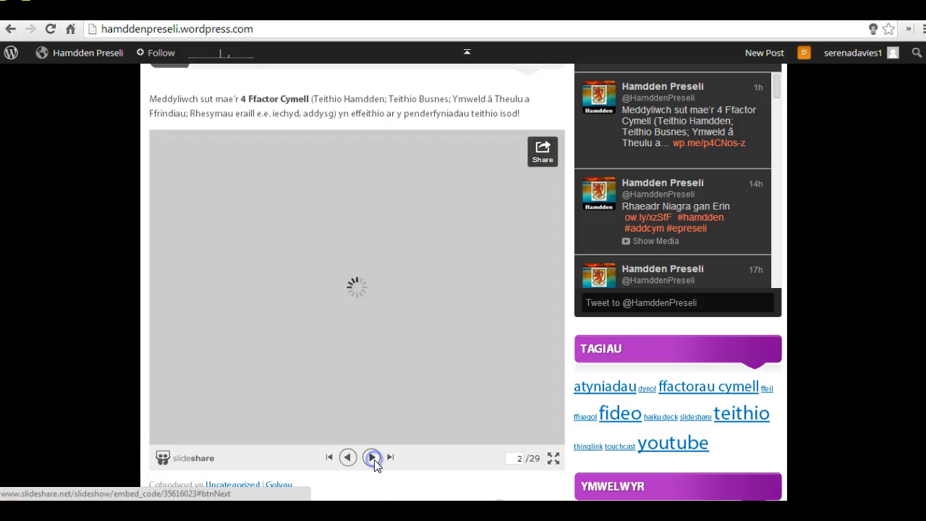
{"action": "left_click", "coordinate": [372, 457]}
{"action": "left_click", "coordinate": [372, 457]}
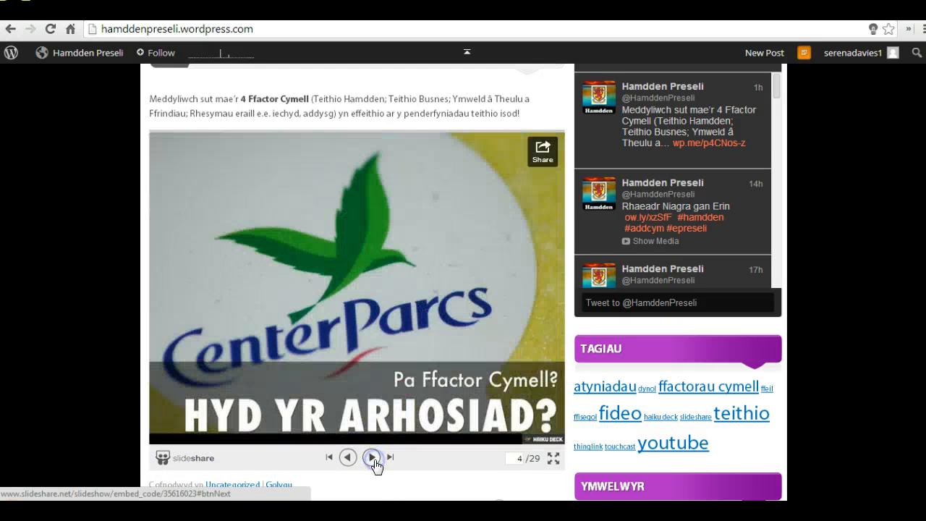
{"action": "left_click", "coordinate": [372, 458]}
{"action": "left_click", "coordinate": [372, 458]}
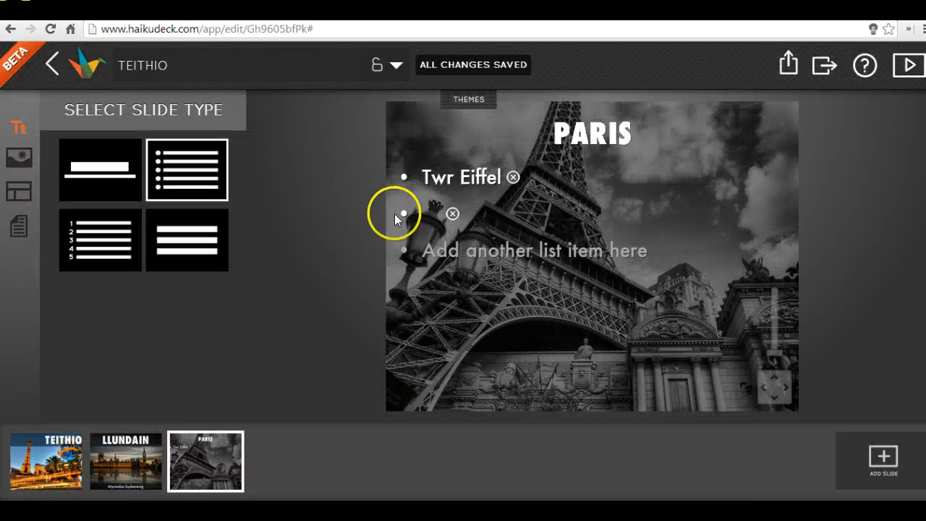
Step: Open the deck's sharing options in Haiku Deck and review the available deck privacy levels
{"action": "left_click", "coordinate": [795, 68]}
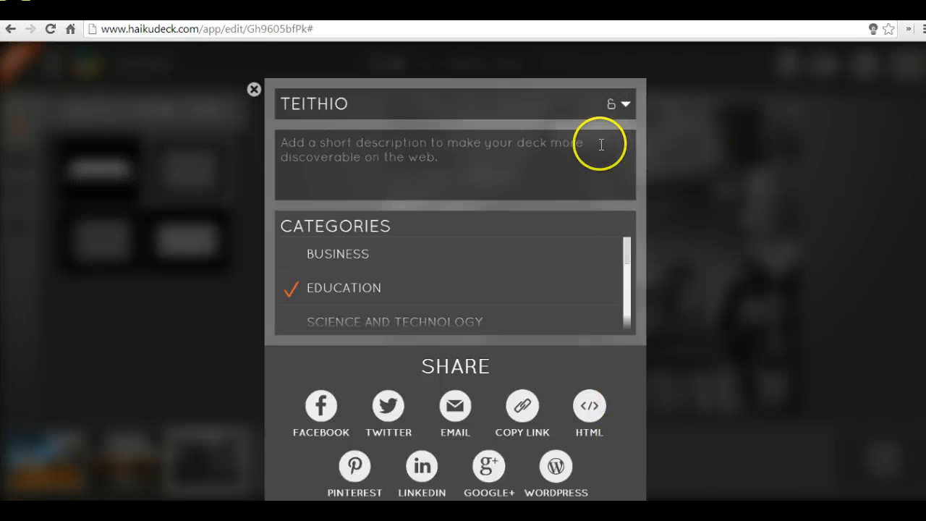
{"action": "left_click", "coordinate": [625, 104]}
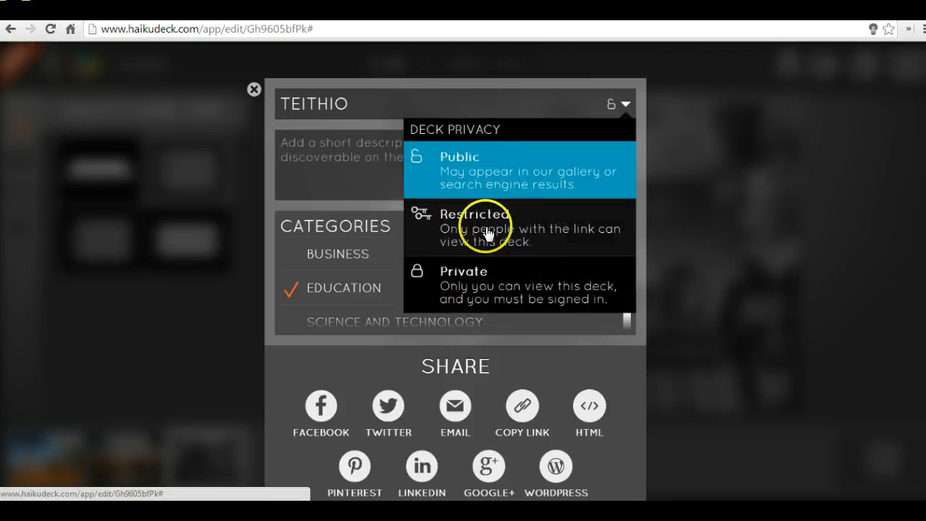
{"action": "left_click", "coordinate": [543, 91]}
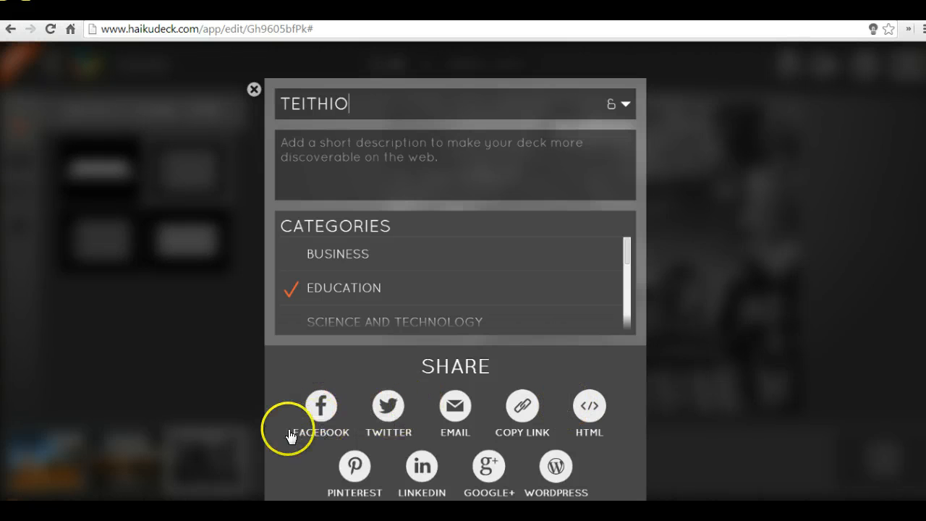
Step: Copy the deck's web link from the sharing options and return to the list of sharing methods
{"action": "left_click", "coordinate": [521, 405]}
{"action": "left_click", "coordinate": [442, 390]}
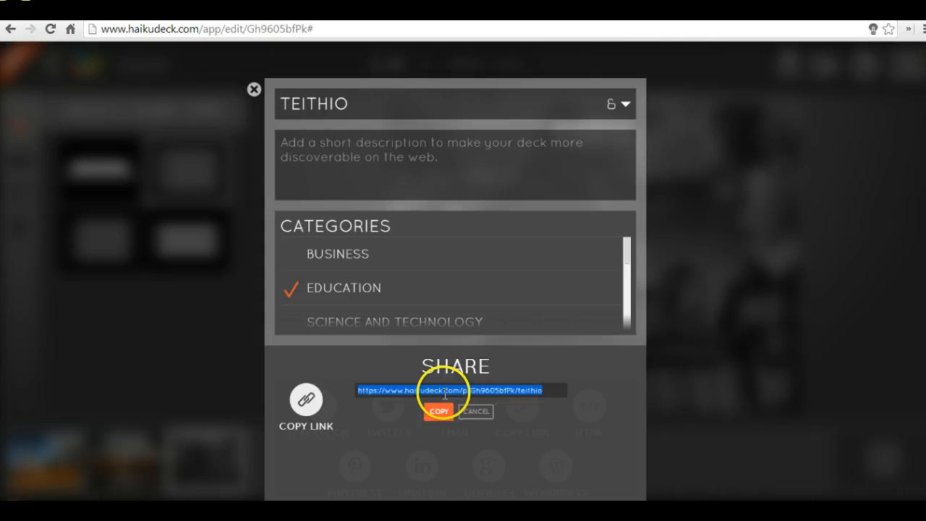
{"action": "left_click", "coordinate": [442, 417]}
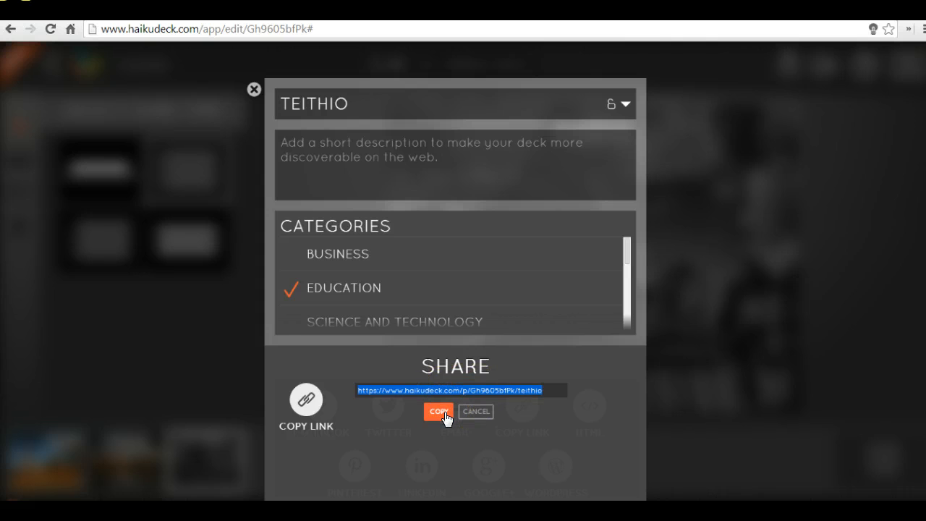
{"action": "left_click", "coordinate": [477, 411]}
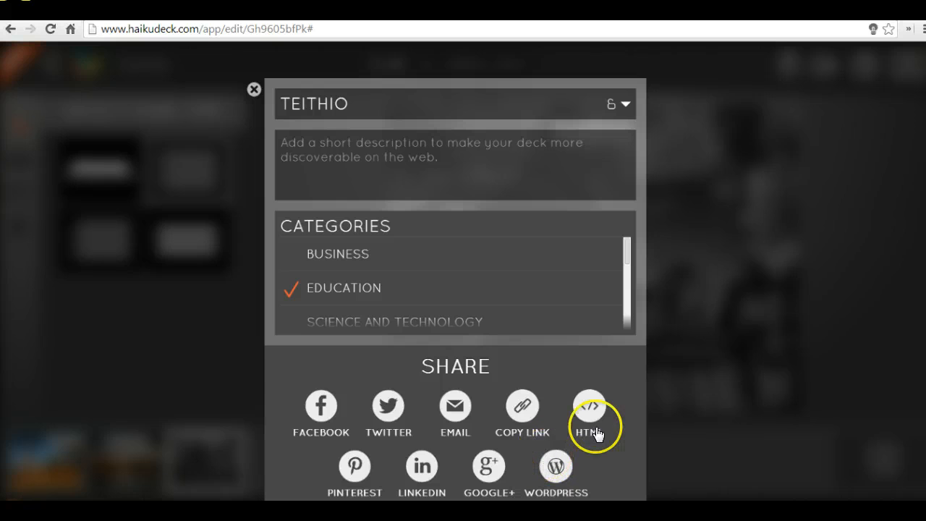
Step: Display and select the deck's HTML embed code, and close the sharing options without copying it
{"action": "left_click", "coordinate": [590, 406]}
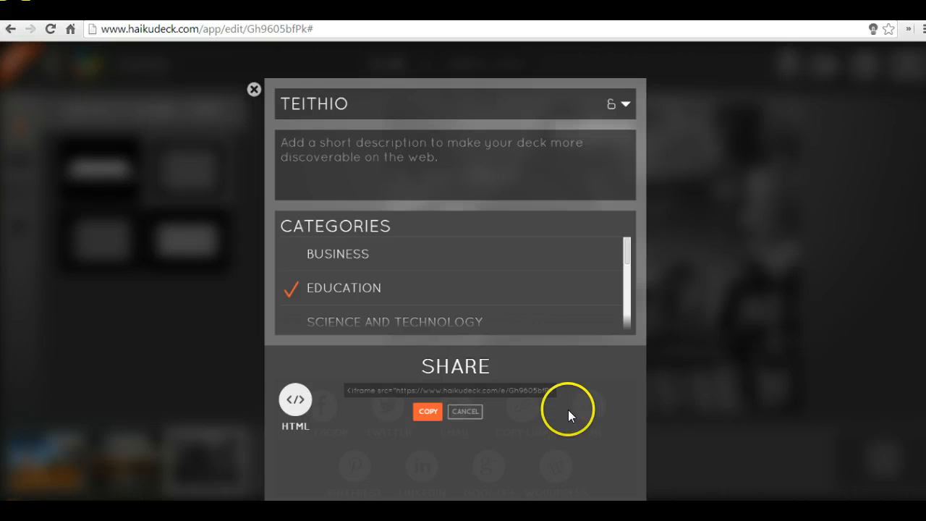
{"action": "left_click", "coordinate": [499, 384]}
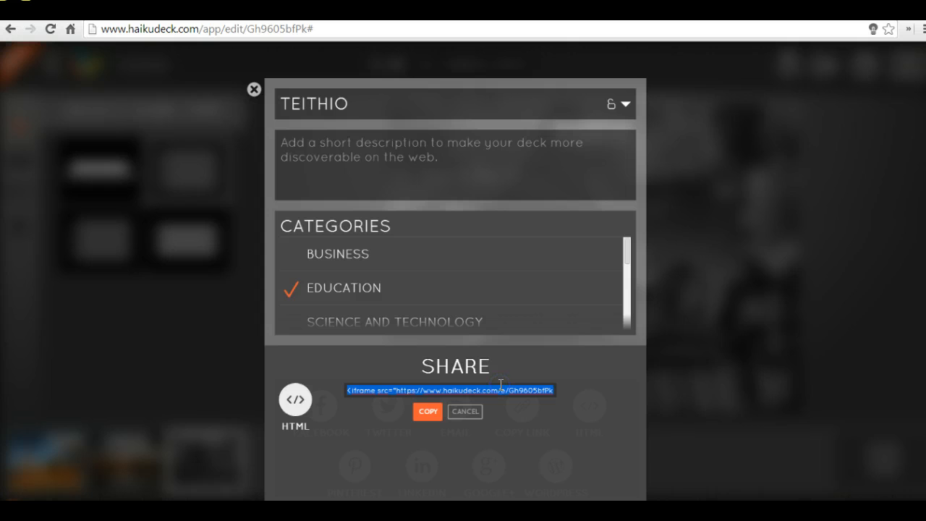
{"action": "left_click", "coordinate": [456, 414]}
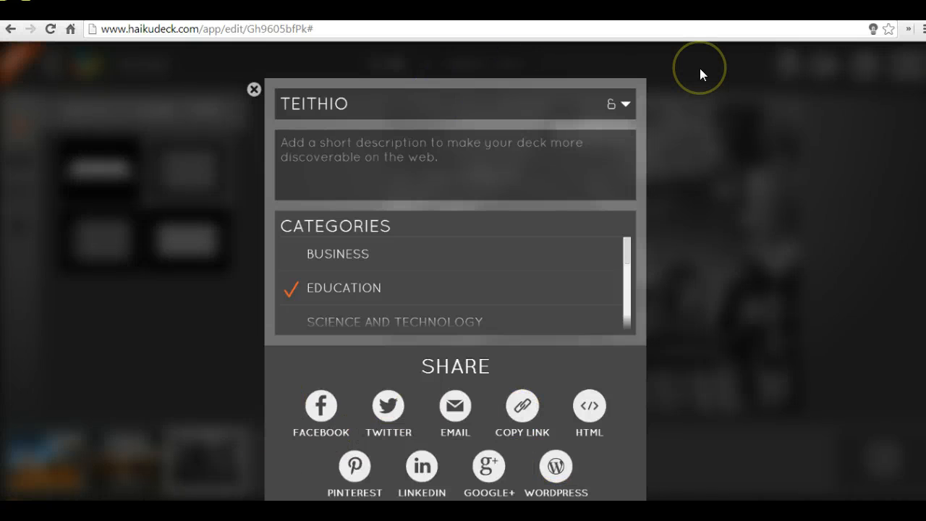
{"action": "left_click", "coordinate": [254, 90]}
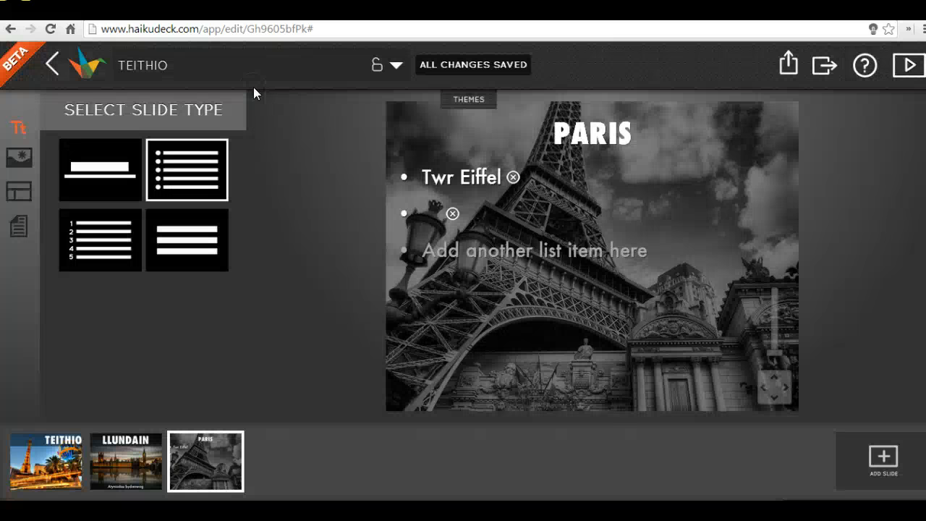